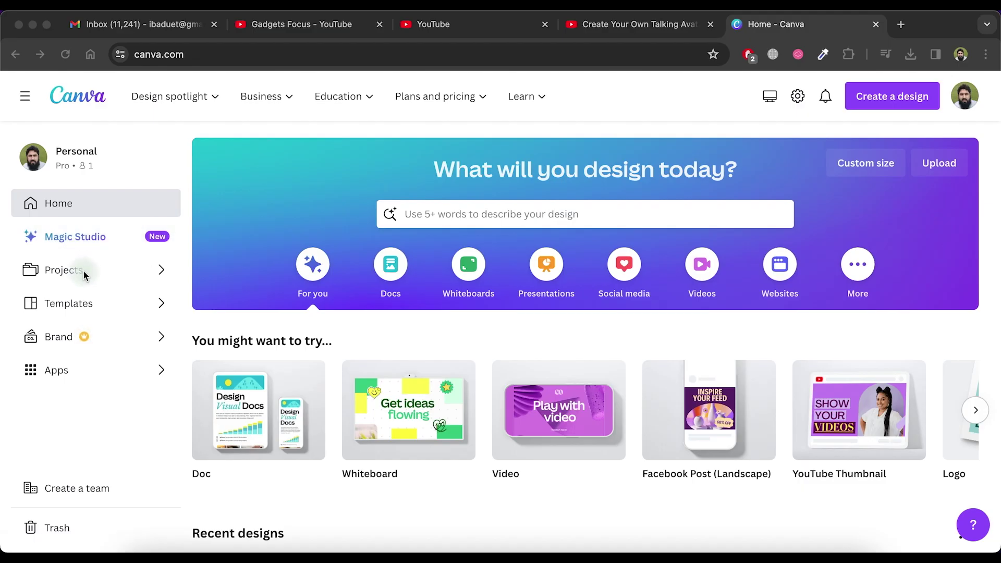
# Create a blank design from the Video card on the Canva home page
pyautogui.click(199, 58)
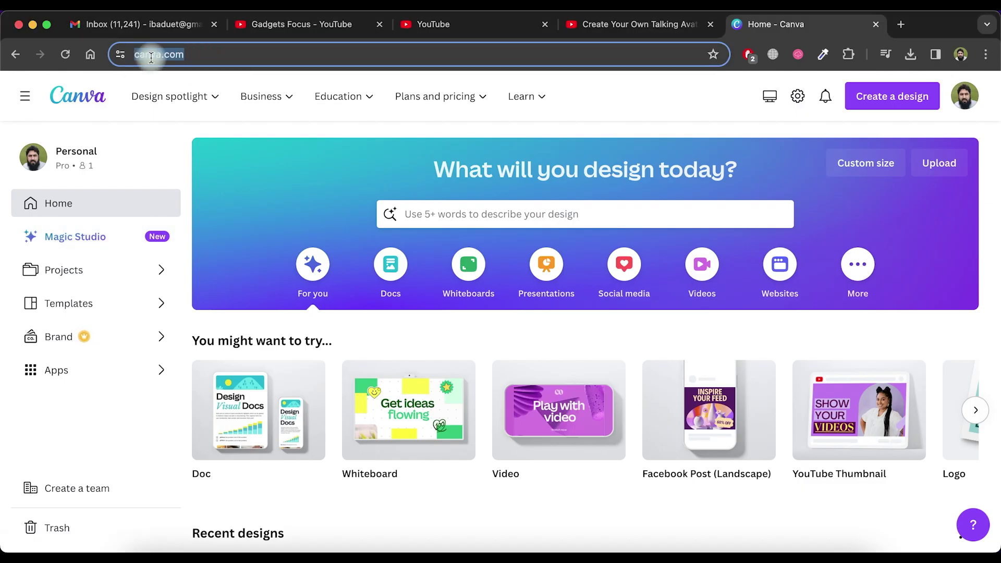
pyautogui.click(91, 207)
pyautogui.moveTo(559, 410)
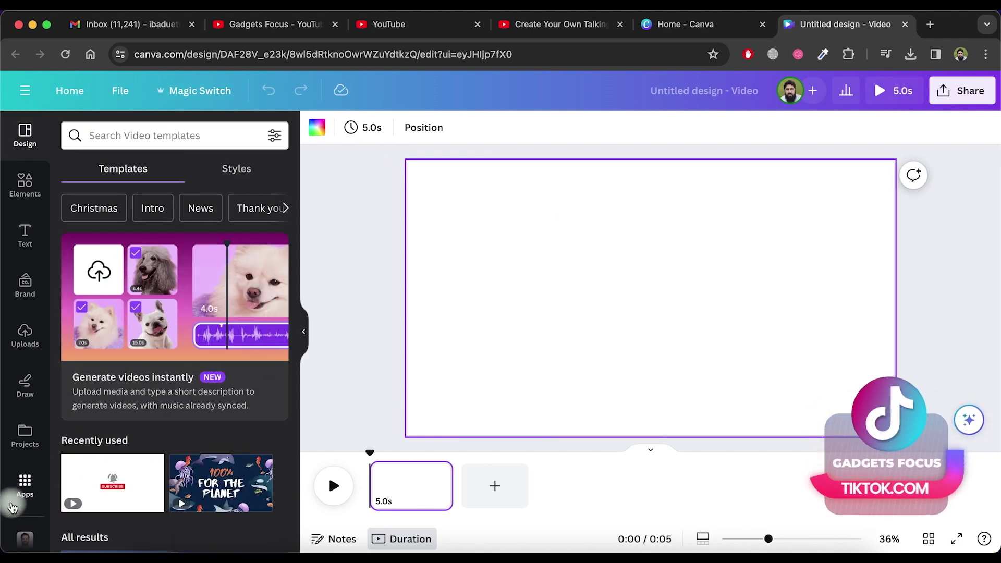
# Search Canva apps for 'heygen' and open HeyGen AI Avatars
pyautogui.click(26, 487)
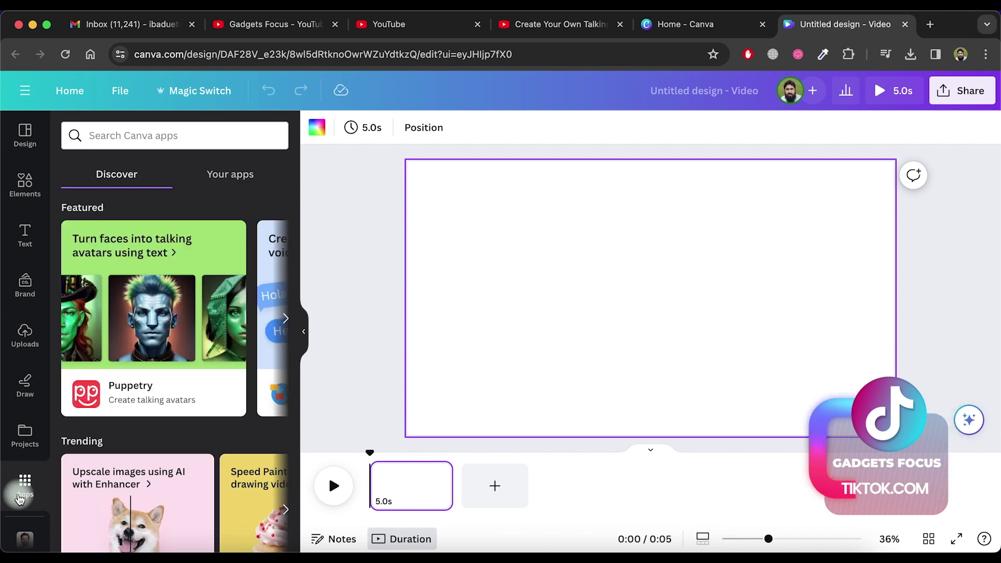
pyautogui.click(164, 135)
pyautogui.write('heyge')
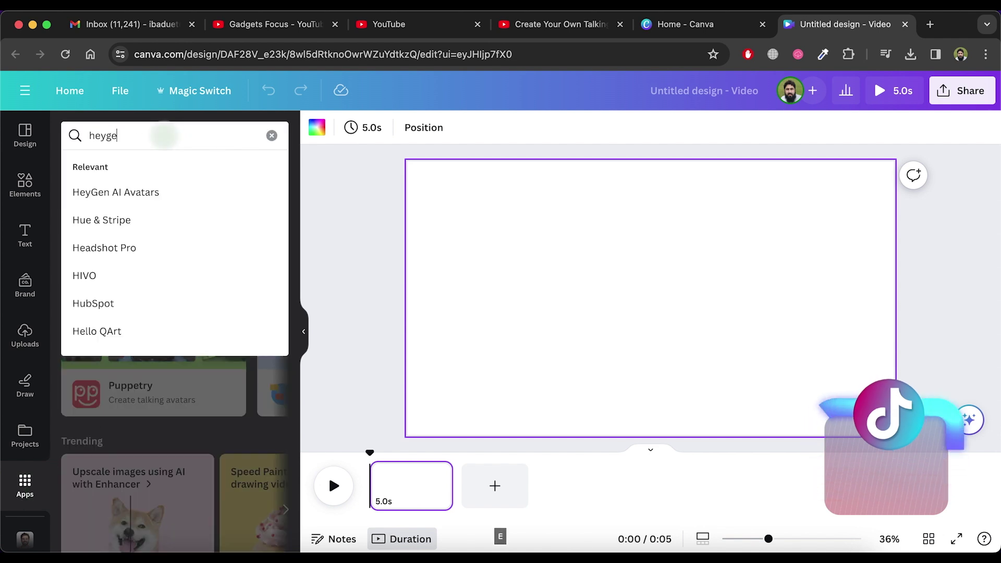
pyautogui.write('n')
pyautogui.press('Return')
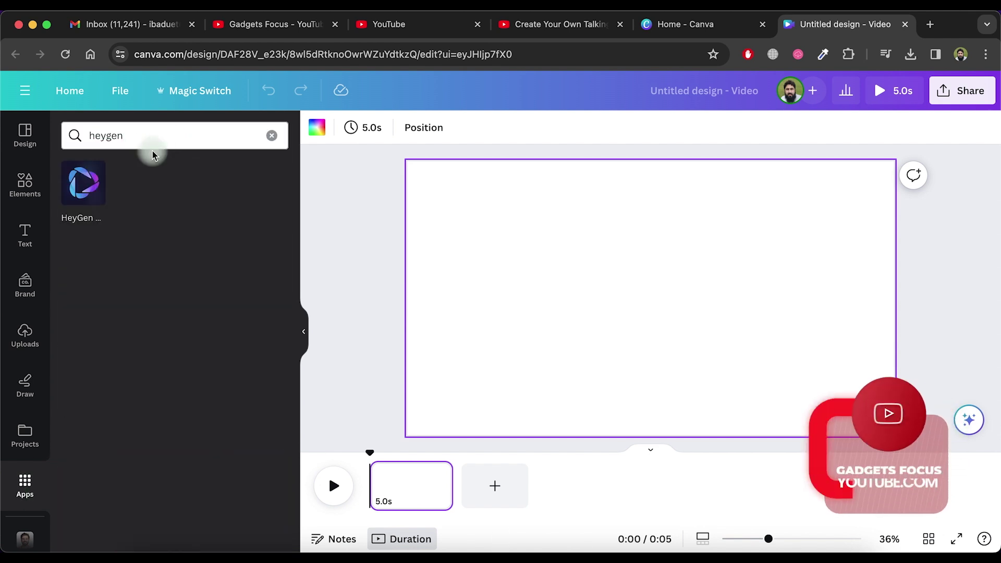
pyautogui.click(87, 196)
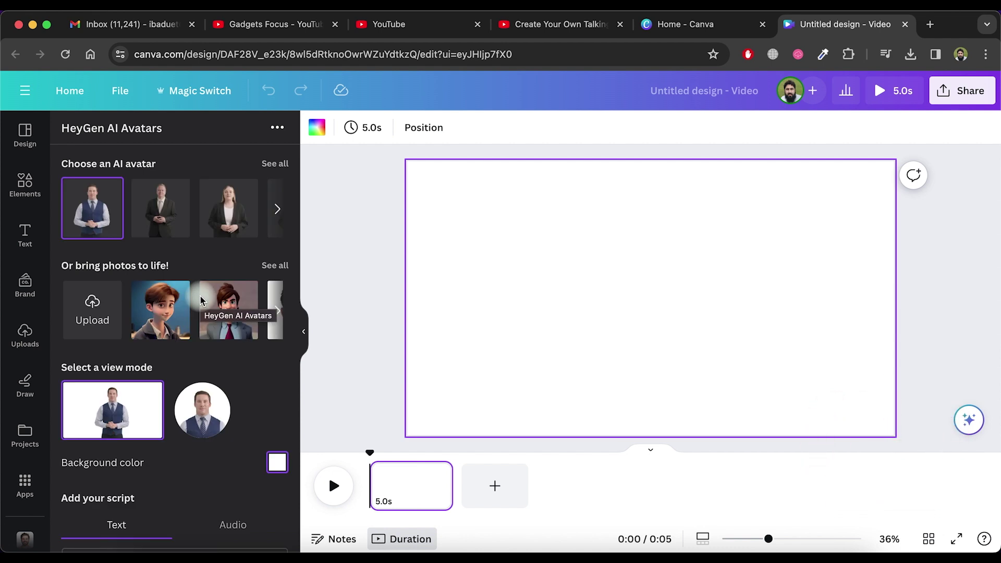
pyautogui.scroll(-5, 200, 296)
pyautogui.scroll(5, 200, 297)
pyautogui.scroll(-10, 205, 305)
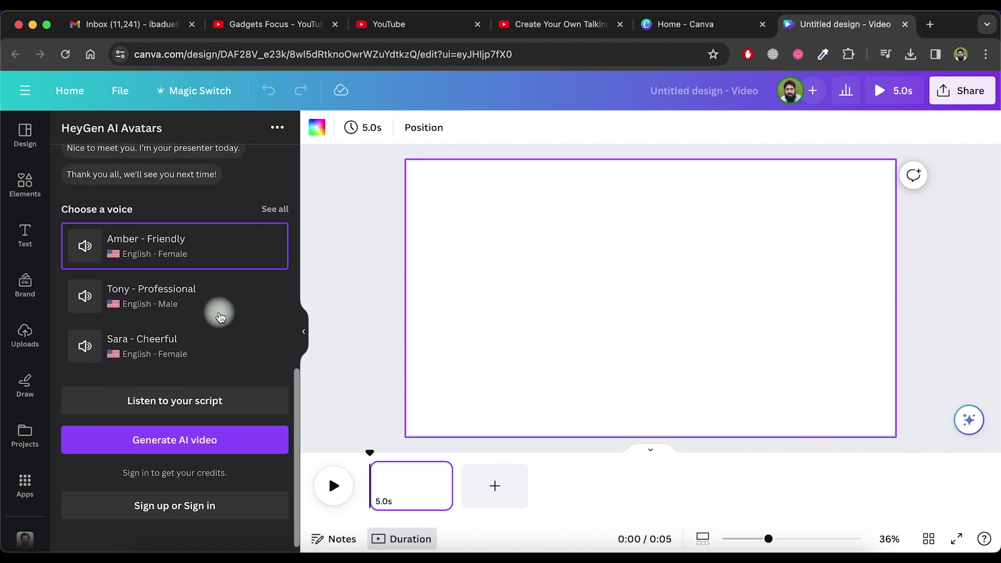
# Begin connecting a HeyGen account via Sign up or Sign in, then Connect
pyautogui.click(190, 506)
pyautogui.click(180, 427)
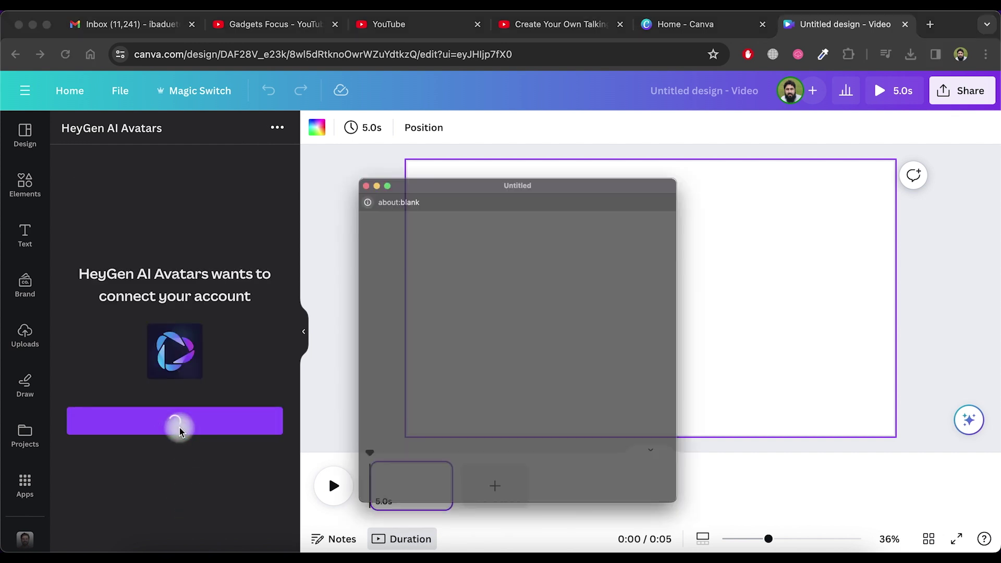
pyautogui.click(690, 207)
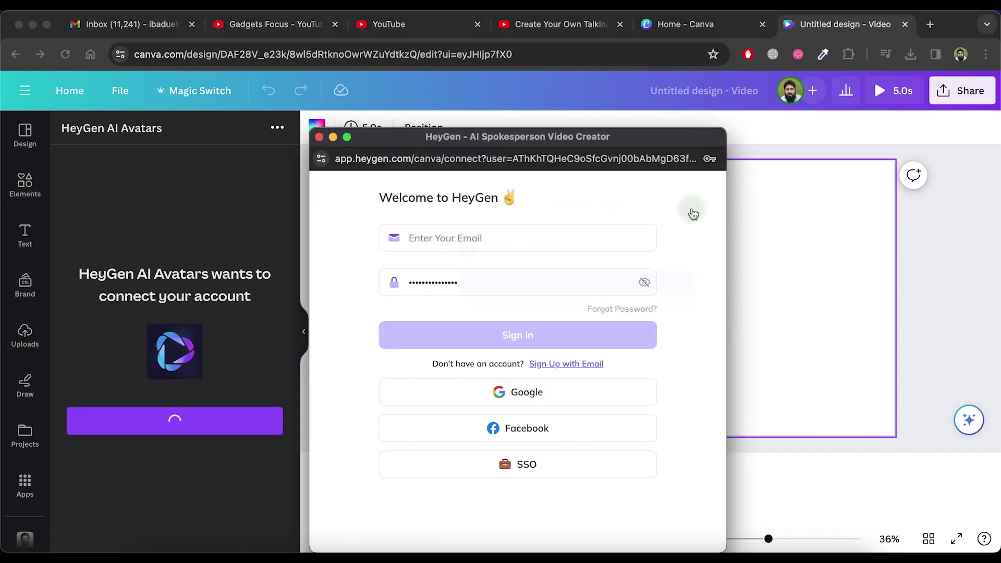
pyautogui.click(540, 243)
pyautogui.click(931, 24)
# Search Google for 'temp email' and open the tempmail.email result
pyautogui.click(727, 24)
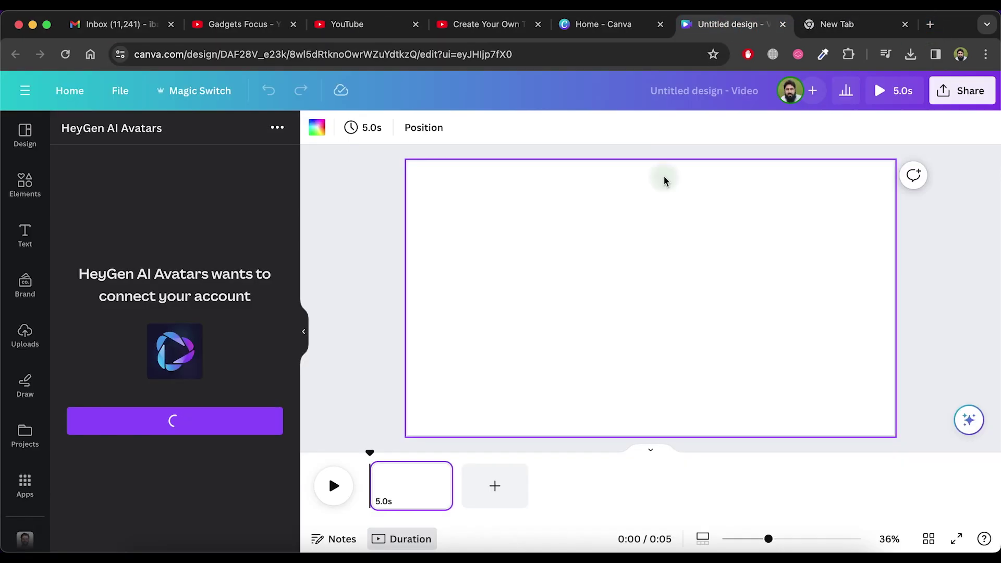
pyautogui.click(841, 27)
pyautogui.write('t')
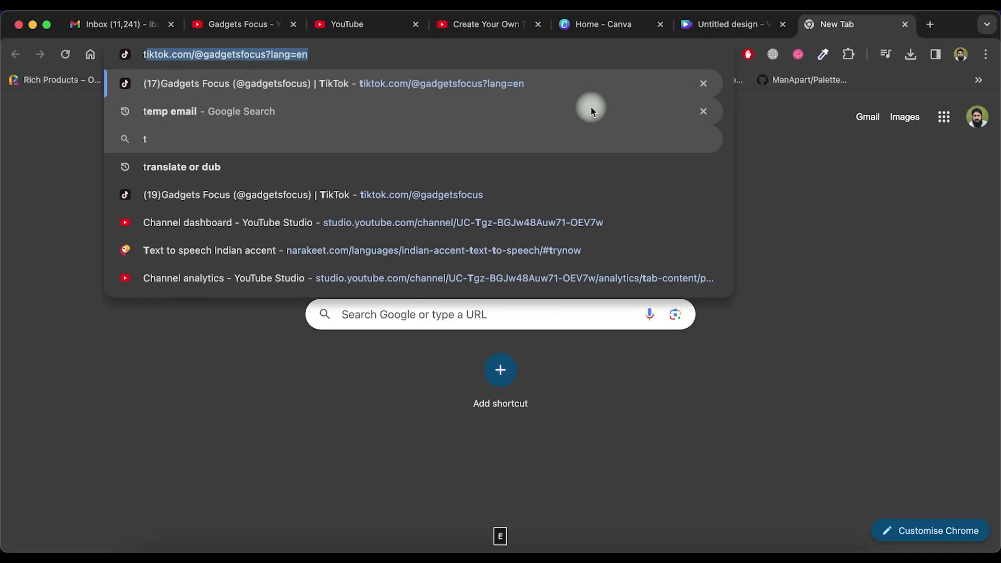
pyautogui.write('em')
pyautogui.press('Return')
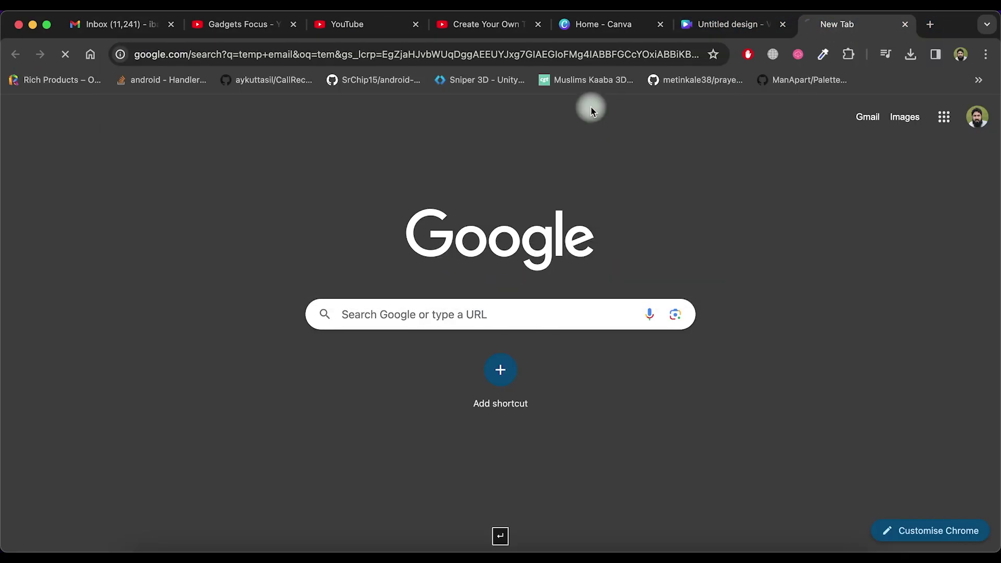
pyautogui.click(199, 106)
pyautogui.tripleClick(155, 108)
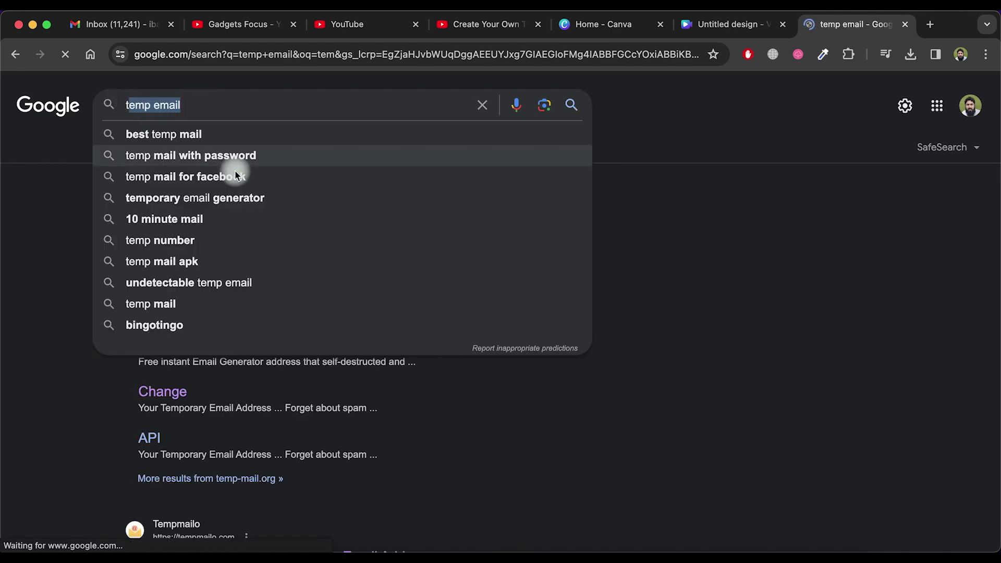
pyautogui.click(592, 426)
pyautogui.scroll(-3, 592, 425)
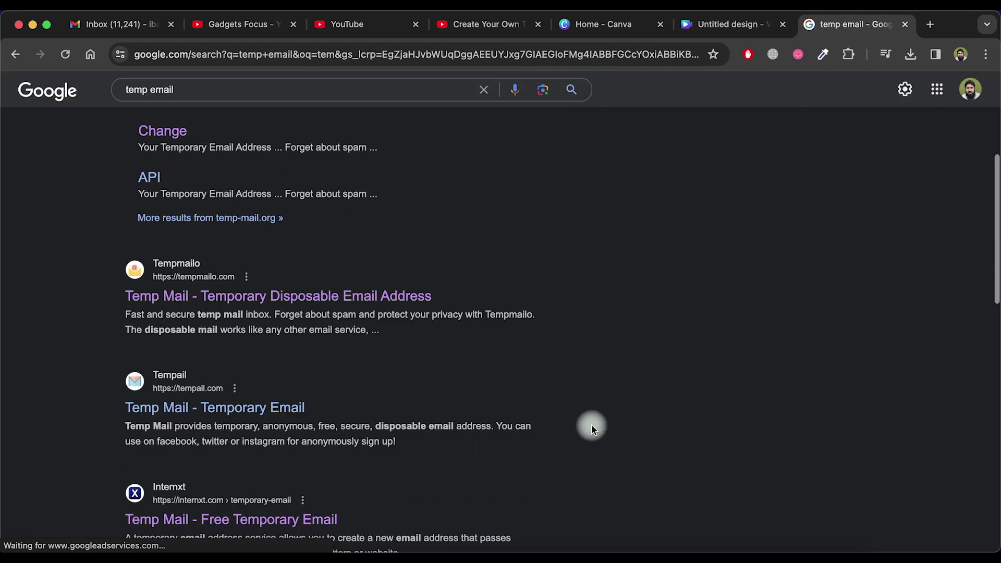
pyautogui.scroll(-4, 592, 426)
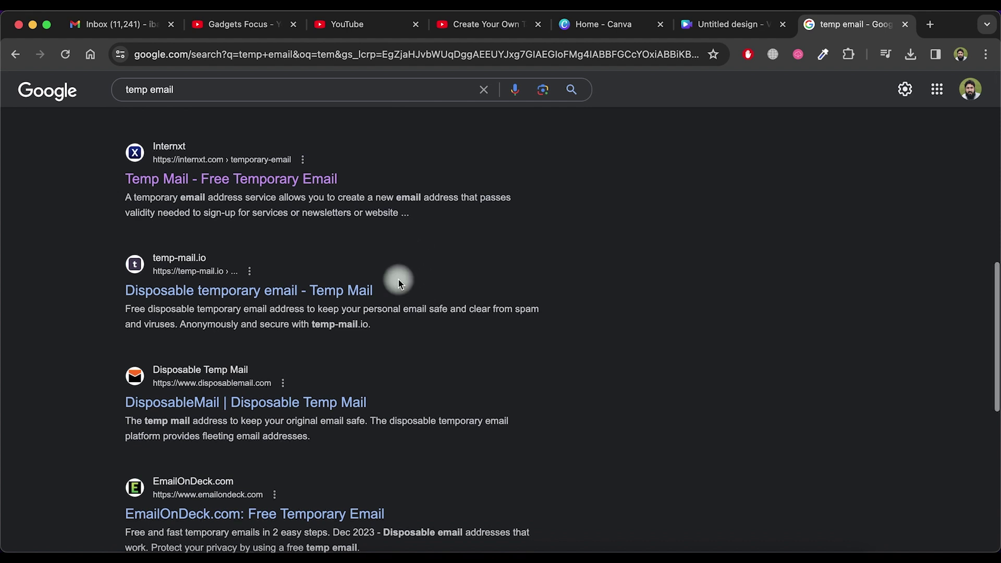
pyautogui.scroll(-3, 398, 279)
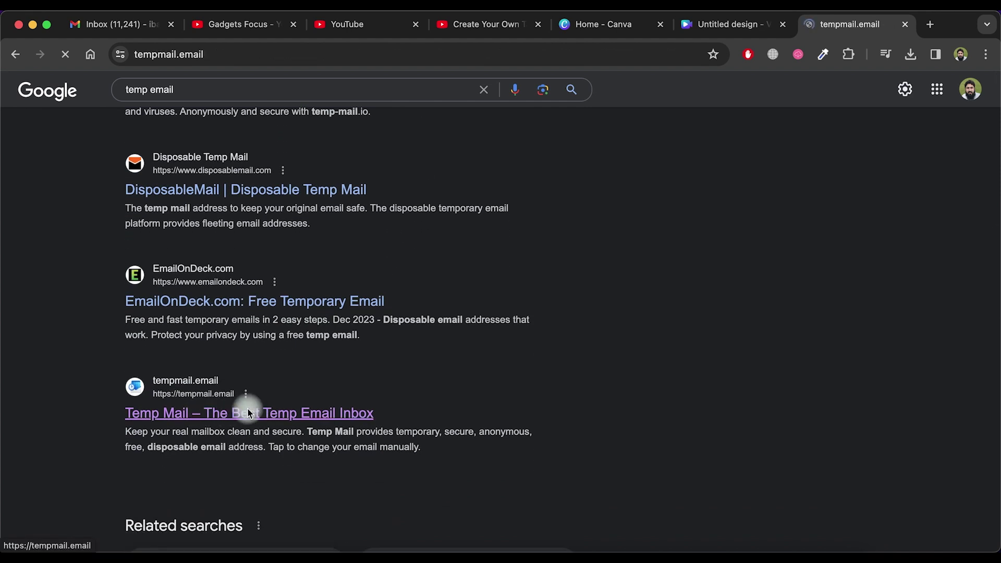
pyautogui.scroll(-2, 482, 401)
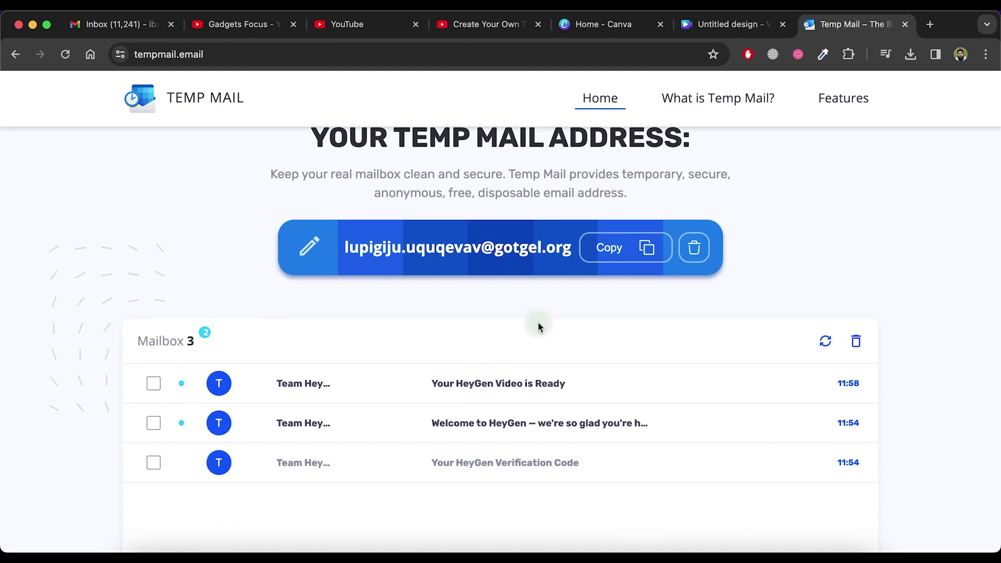
# Replace the Temp Mail address with a fresh one and return to the Canva design
pyautogui.click(694, 247)
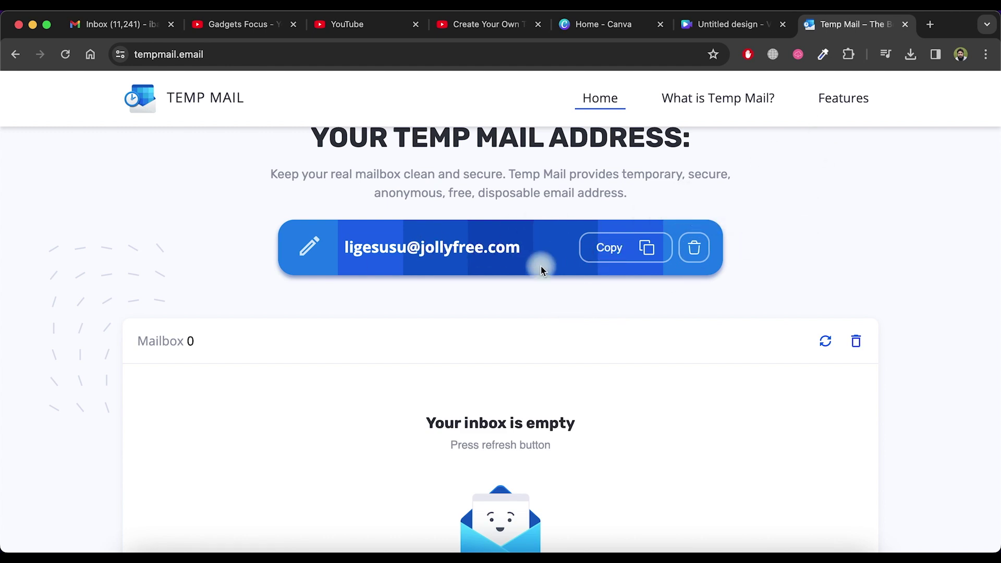
pyautogui.click(724, 26)
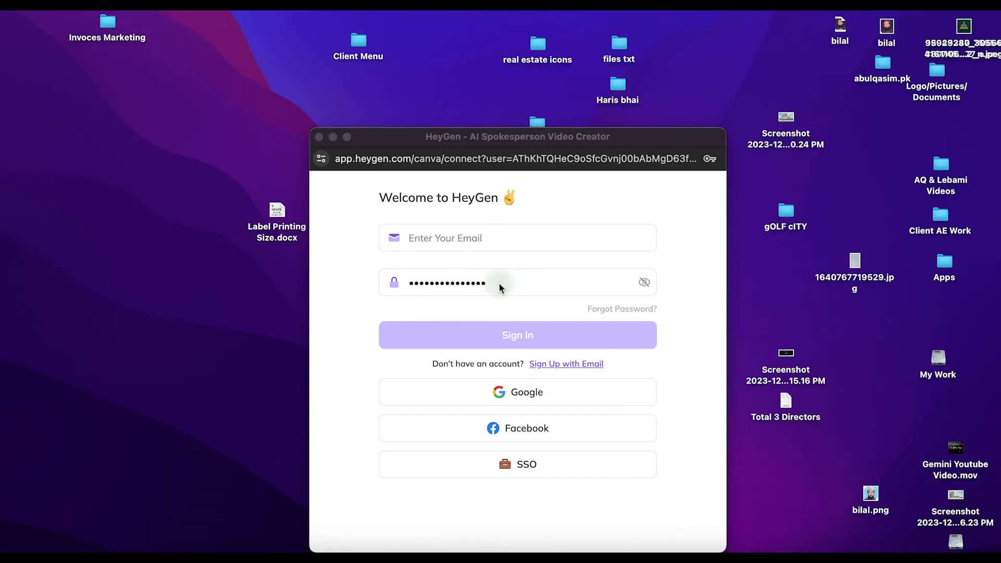
# Enter the disposable address in HeyGen's email sign-up form and send the verification code
pyautogui.click(551, 365)
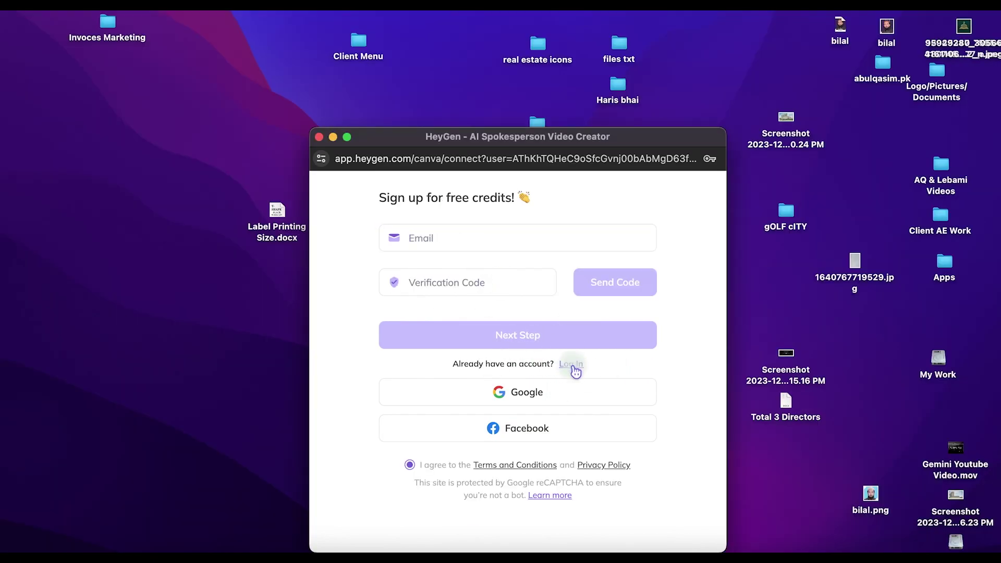
pyautogui.click(499, 242)
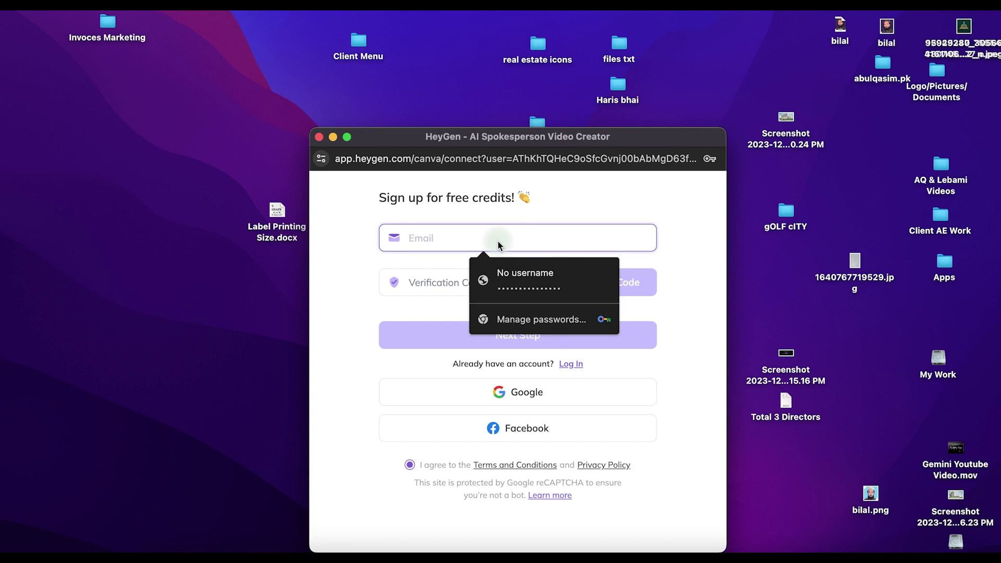
pyautogui.press('cmd+v')
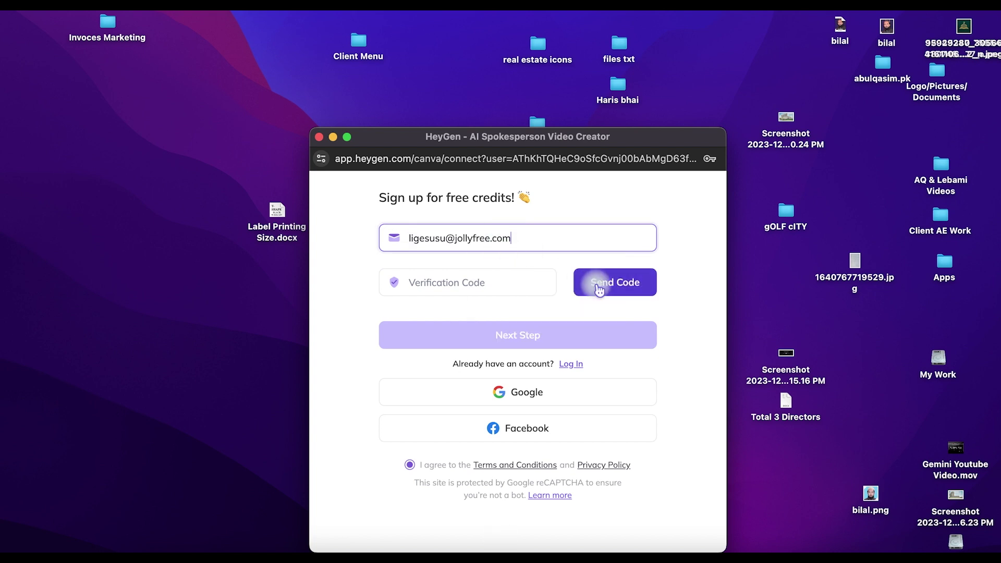
pyautogui.click(607, 288)
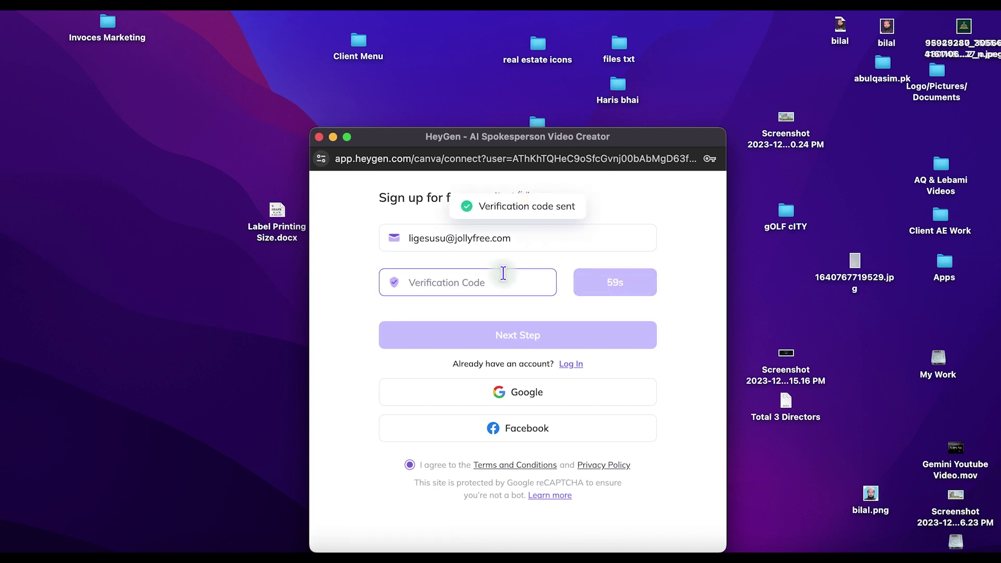
pyautogui.click(516, 278)
pyautogui.click(689, 319)
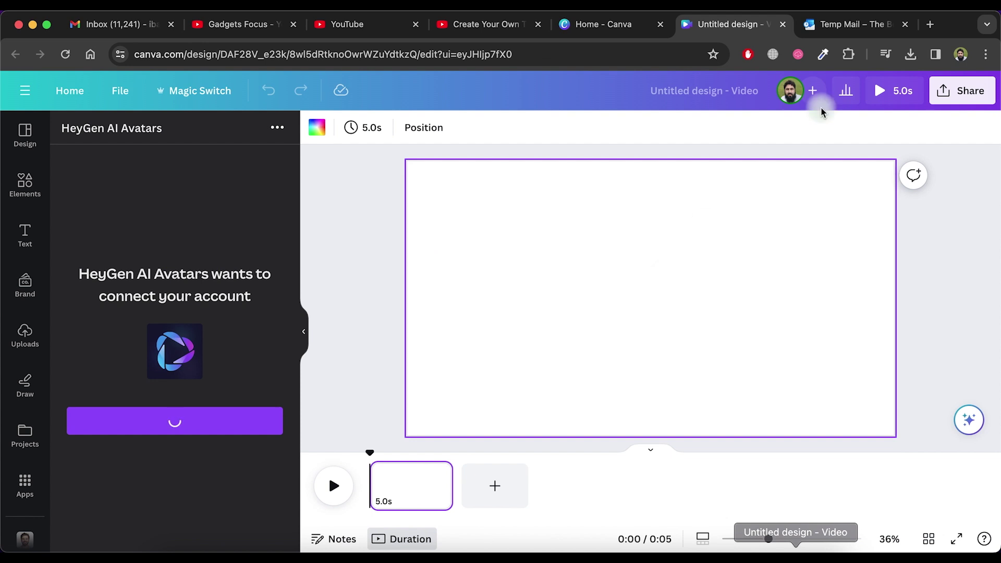
pyautogui.click(848, 24)
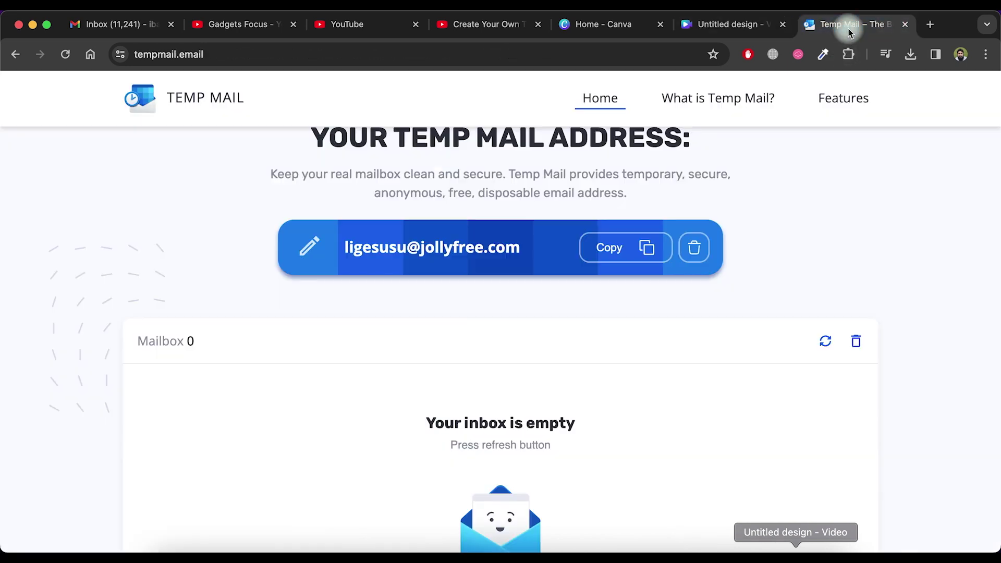
pyautogui.click(784, 391)
pyautogui.scroll(-2, 595, 399)
pyautogui.scroll(-2, 595, 400)
pyautogui.scroll(-2, 626, 392)
pyautogui.scroll(2, 673, 387)
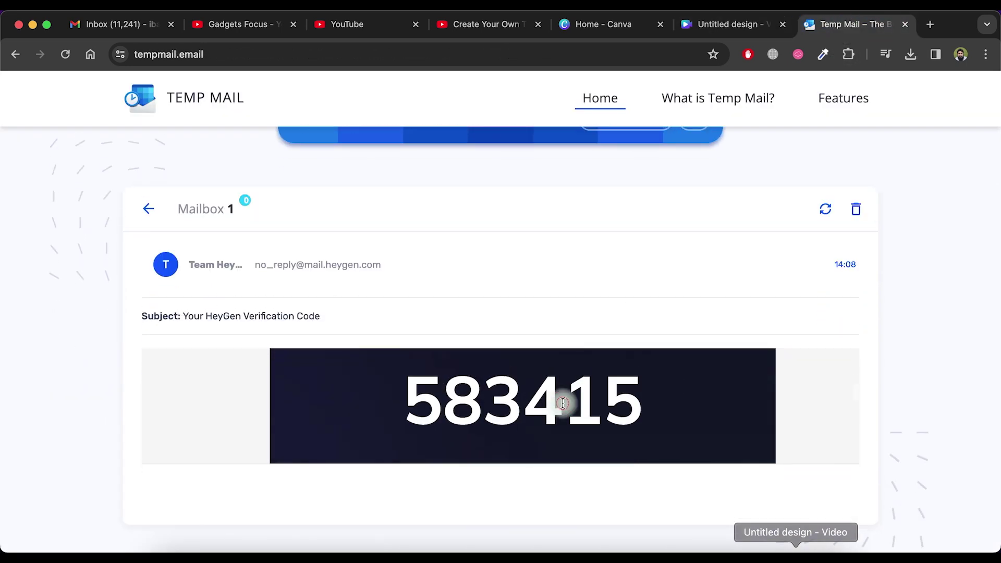
pyautogui.doubleClick(563, 403)
pyautogui.press('super+c')
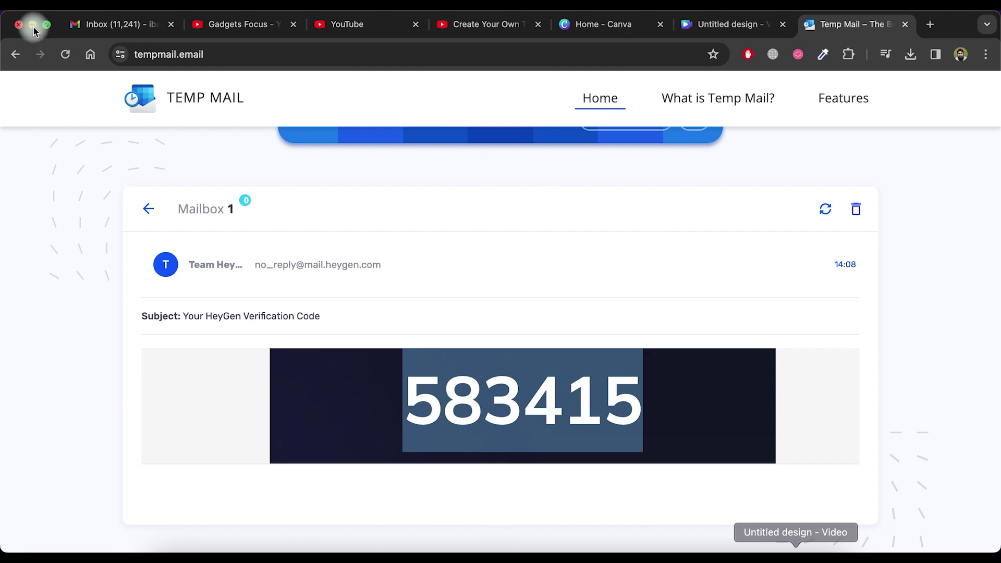
pyautogui.click(33, 27)
pyautogui.click(494, 290)
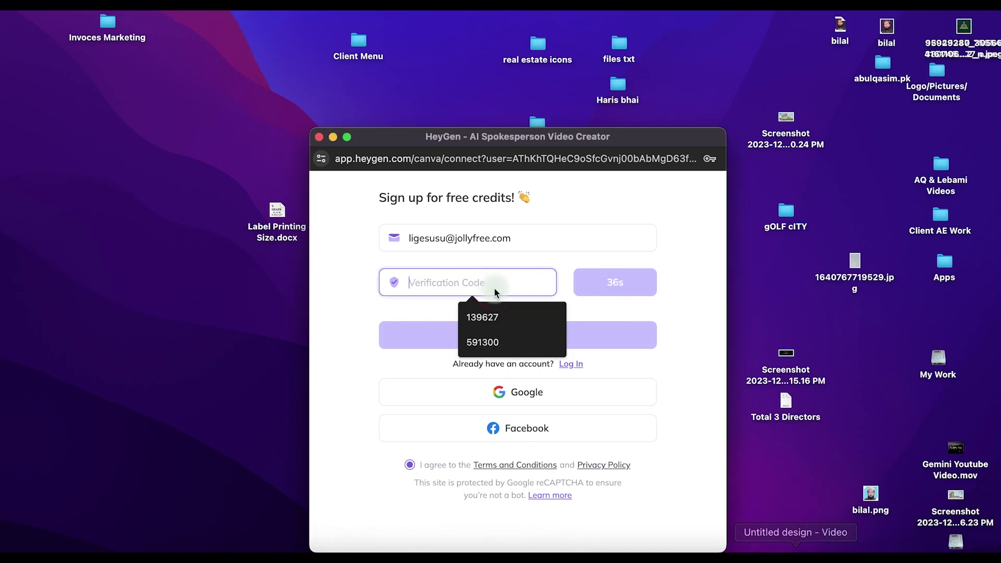
# Enter the verification code and a confirmed new password to complete HeyGen registration
pyautogui.press('super+v')
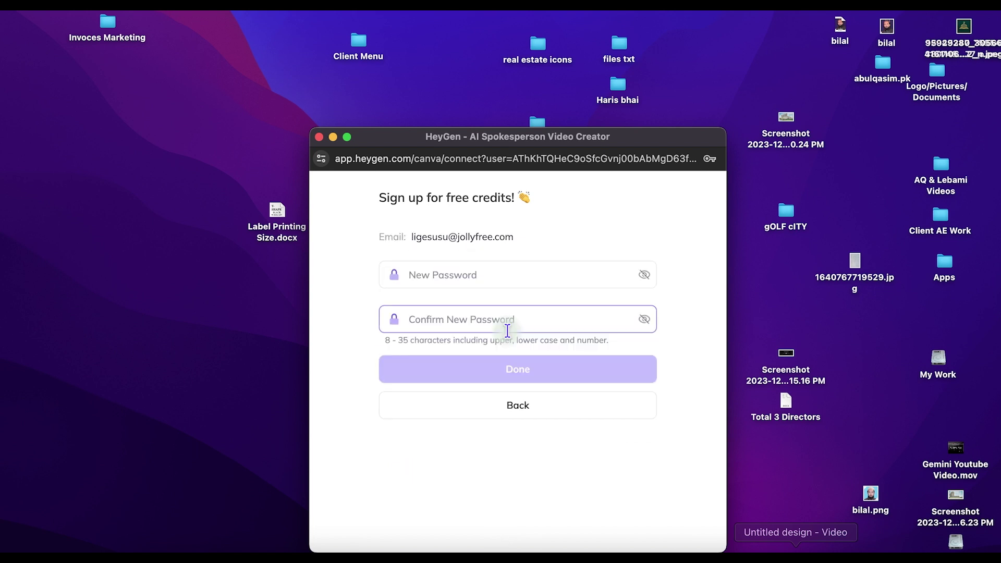
pyautogui.click(501, 275)
pyautogui.press('super+v')
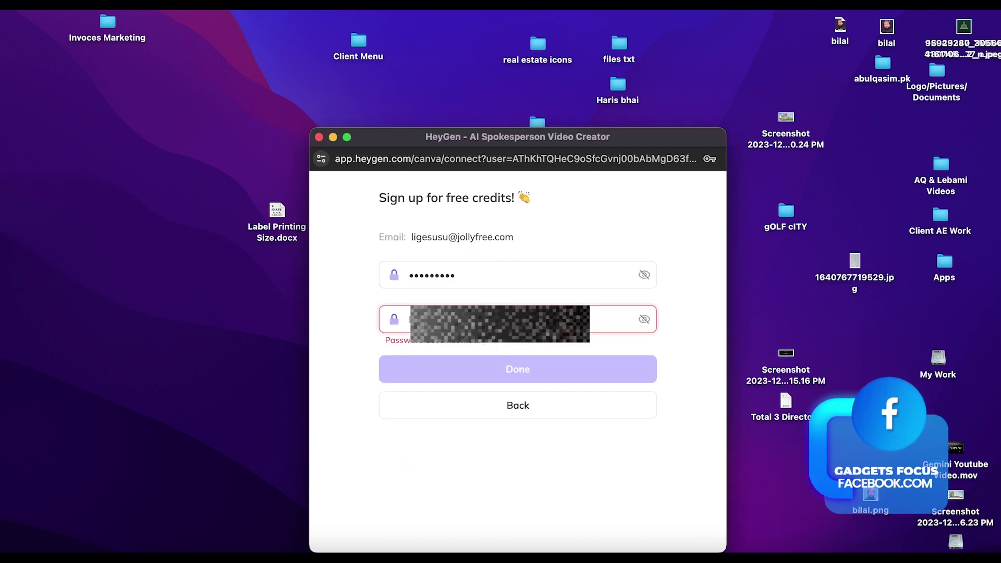
pyautogui.press('super+v')
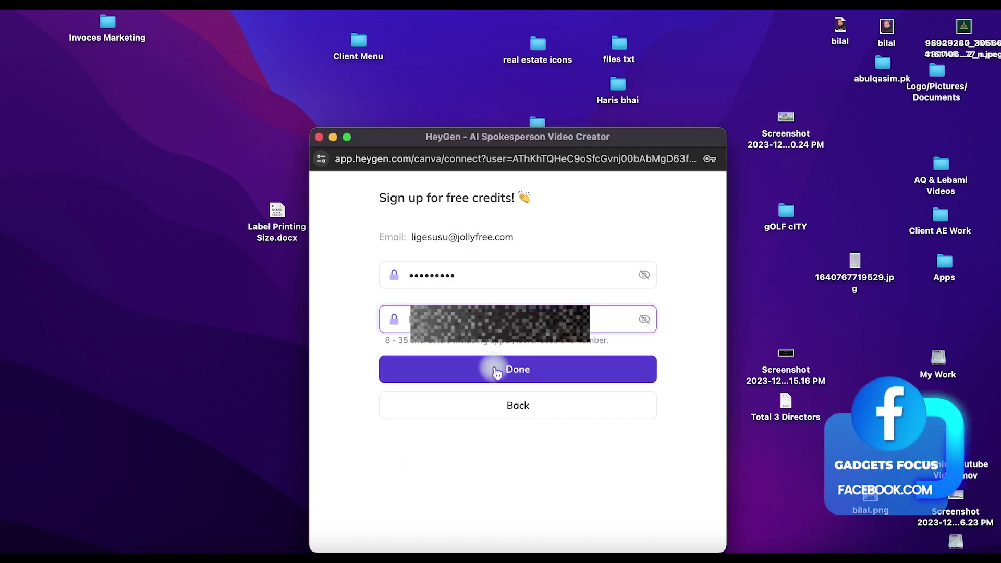
pyautogui.click(496, 373)
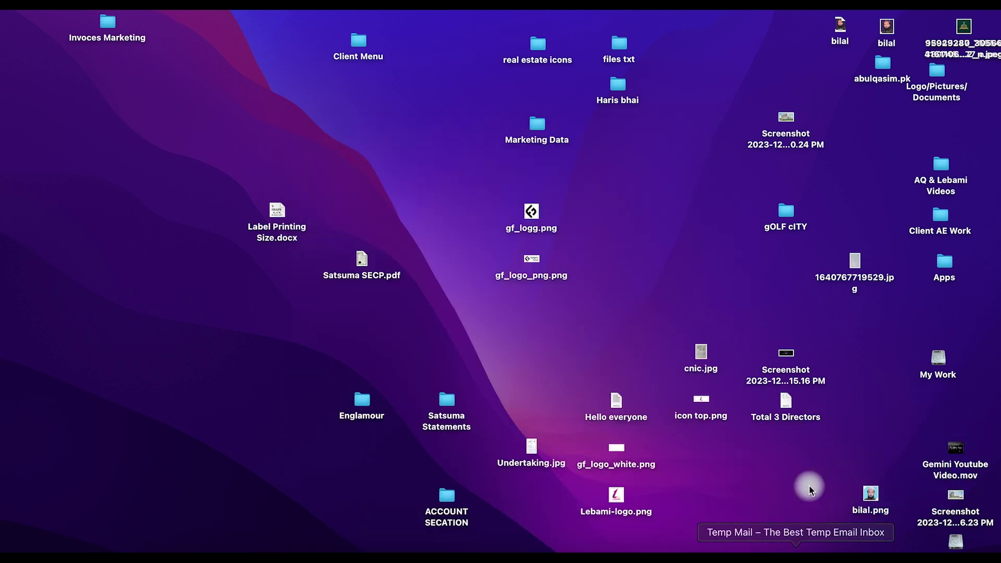
# Sign in to HeyGen from Canva with the temporary address and new password
pyautogui.click(806, 486)
pyautogui.hotkey('ctrl', 'shift', 'Tab')
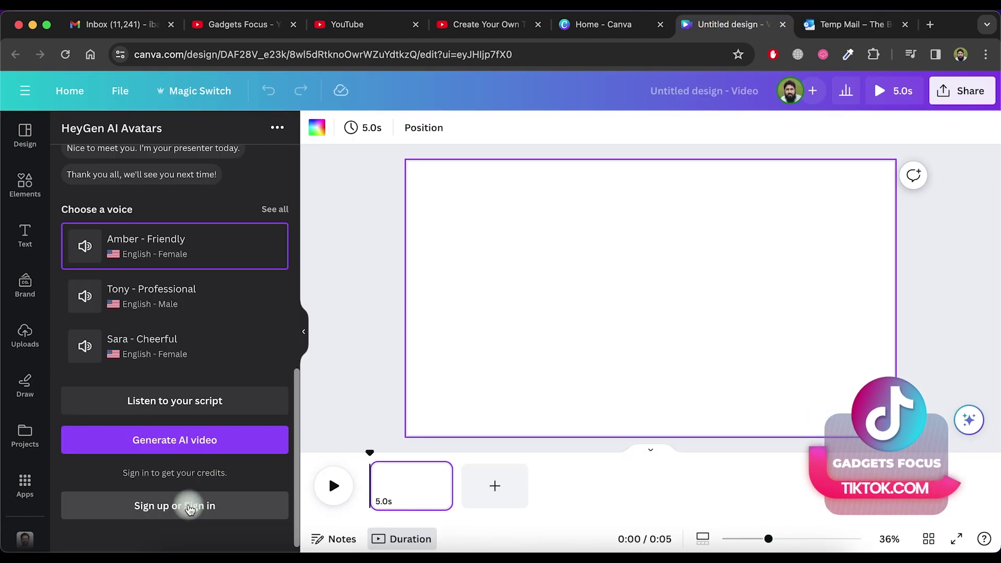
pyautogui.click(189, 506)
pyautogui.click(491, 247)
pyautogui.hotkey('ctrl', 'v')
pyautogui.click(552, 282)
pyautogui.hotkey('ctrl', 'a')
pyautogui.write('a')
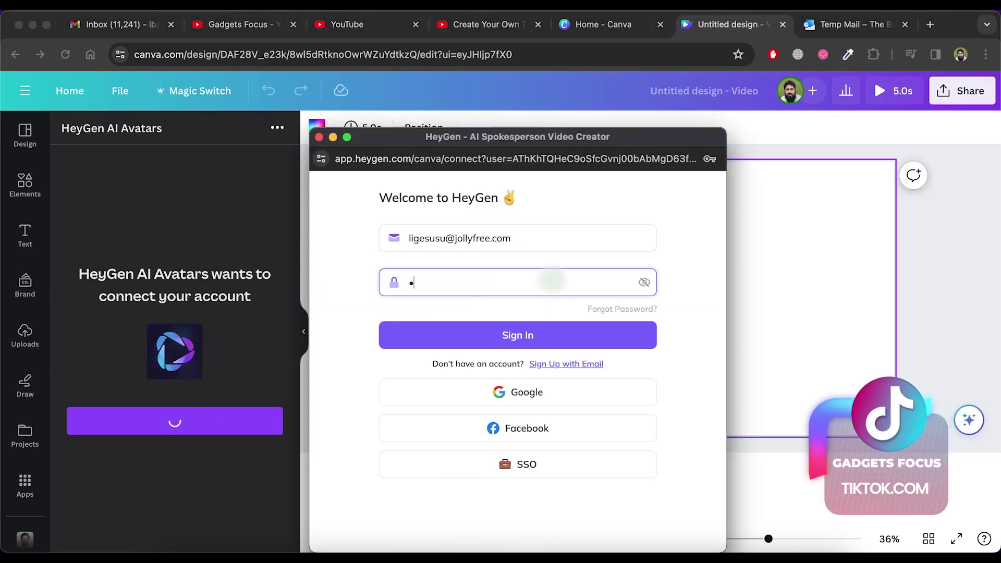
pyautogui.click(470, 333)
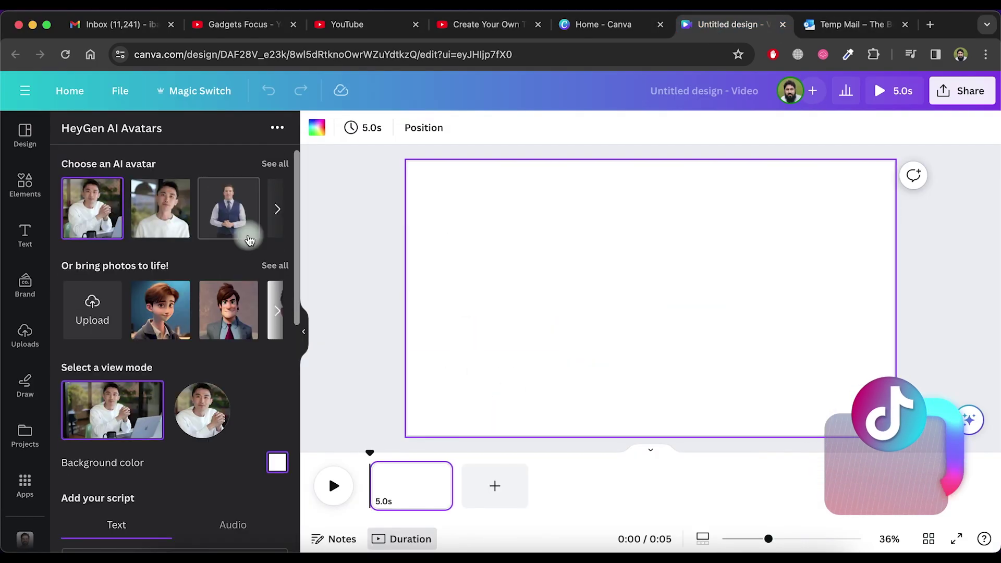
# Filter to male avatars and use the one in the black T-shirt
pyautogui.click(174, 192)
pyautogui.scroll(-3, 205, 352)
pyautogui.scroll(-3, 206, 353)
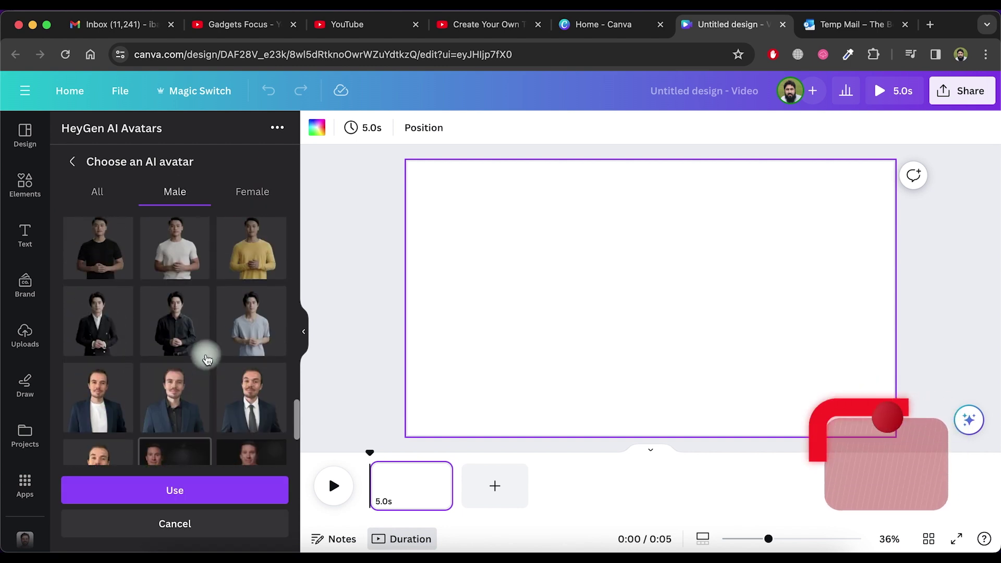
pyautogui.scroll(-3, 118, 336)
pyautogui.click(175, 337)
pyautogui.click(178, 486)
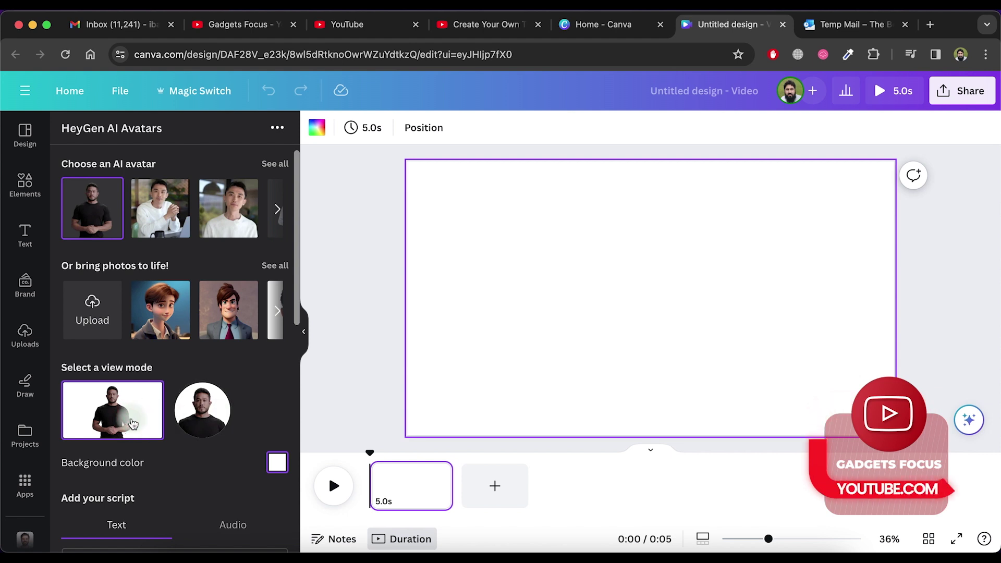
pyautogui.scroll(-3, 131, 424)
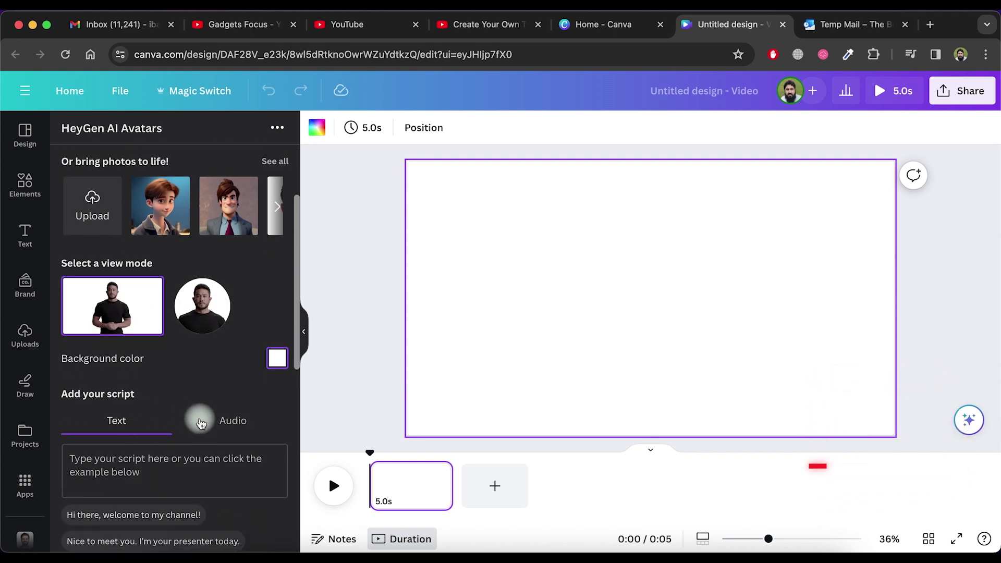
# Upload '4. Let me attach an ima.m4a' as the avatar's audio script
pyautogui.click(243, 428)
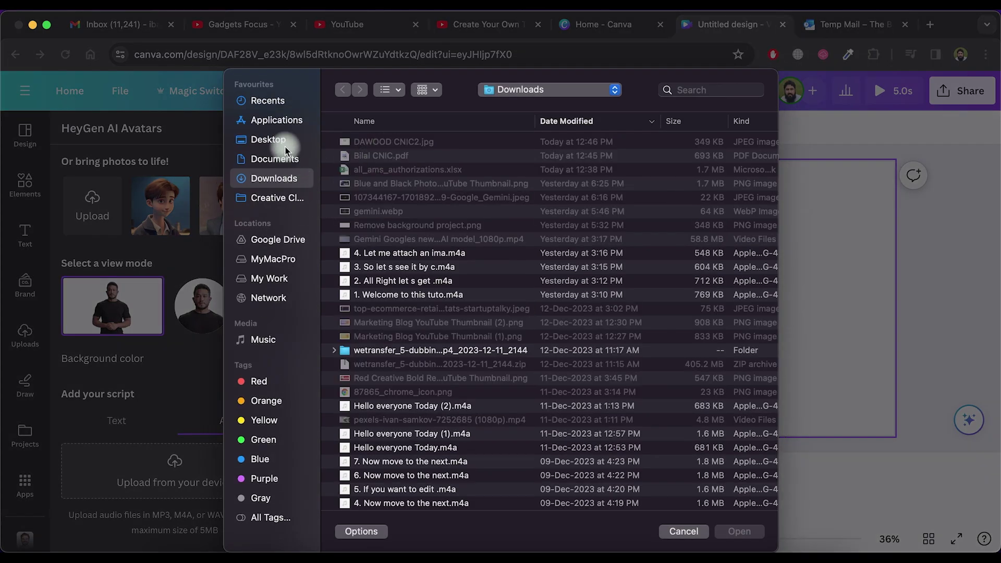
pyautogui.doubleClick(388, 258)
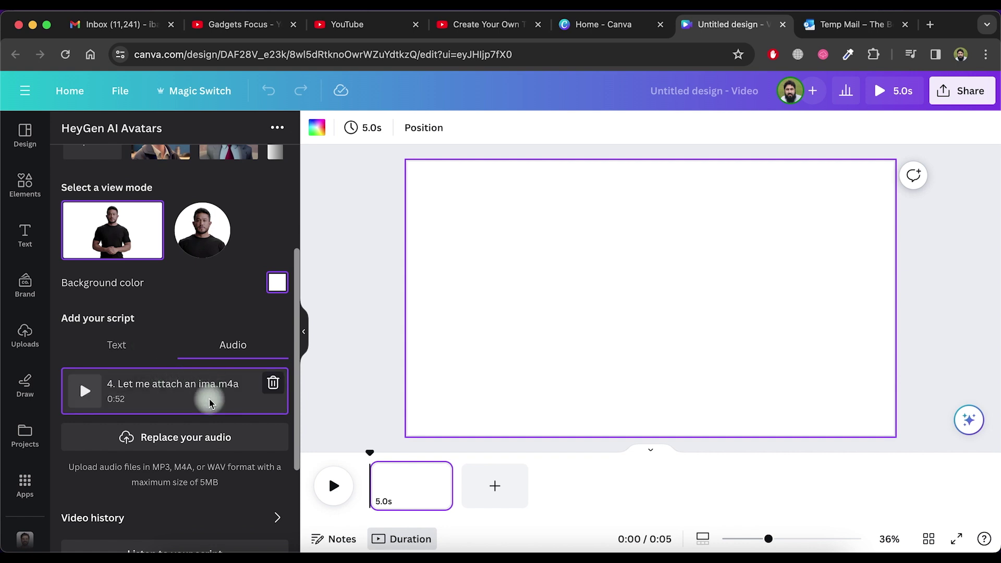
pyautogui.click(116, 350)
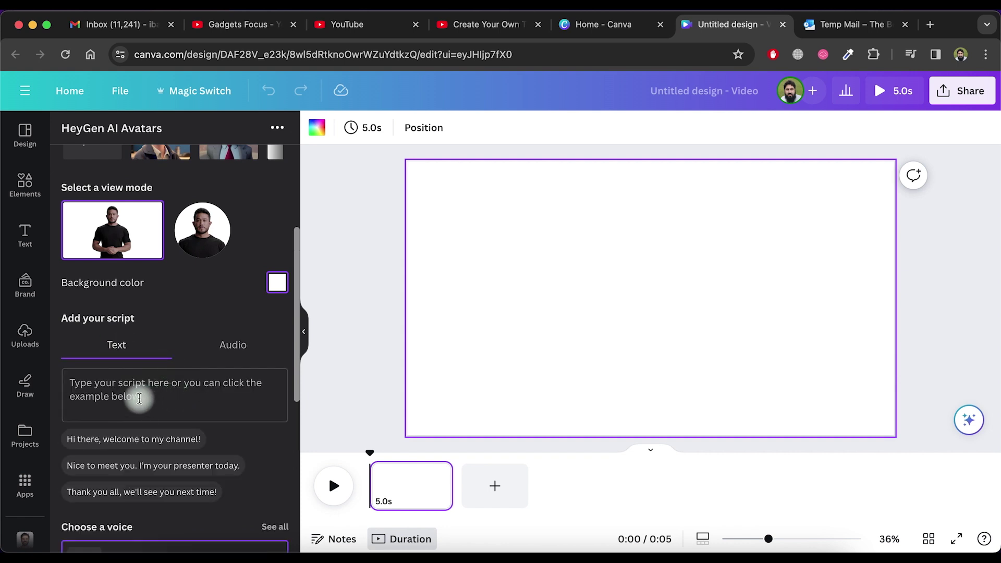
pyautogui.click(225, 349)
pyautogui.scroll(-3, 214, 380)
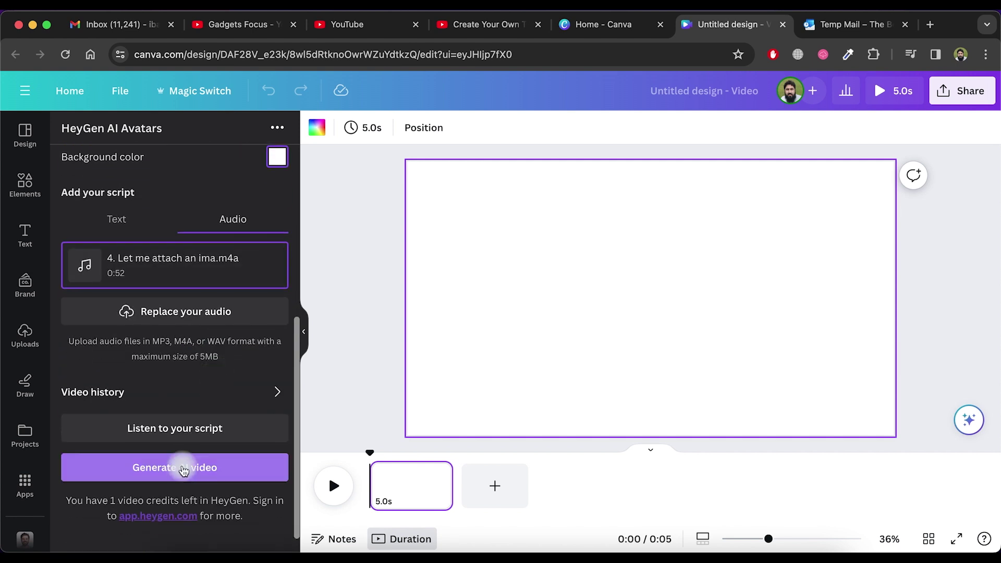
pyautogui.scroll(5, 224, 268)
# Generate the HeyGen avatar video from the audio script and play its preview
pyautogui.click(274, 265)
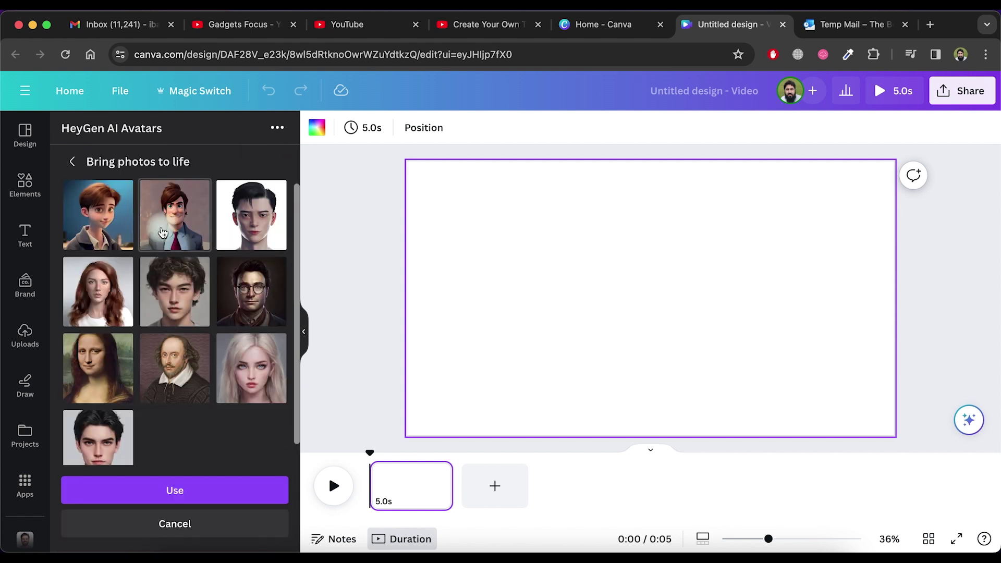
pyautogui.click(71, 162)
pyautogui.scroll(-5, 175, 391)
pyautogui.click(175, 454)
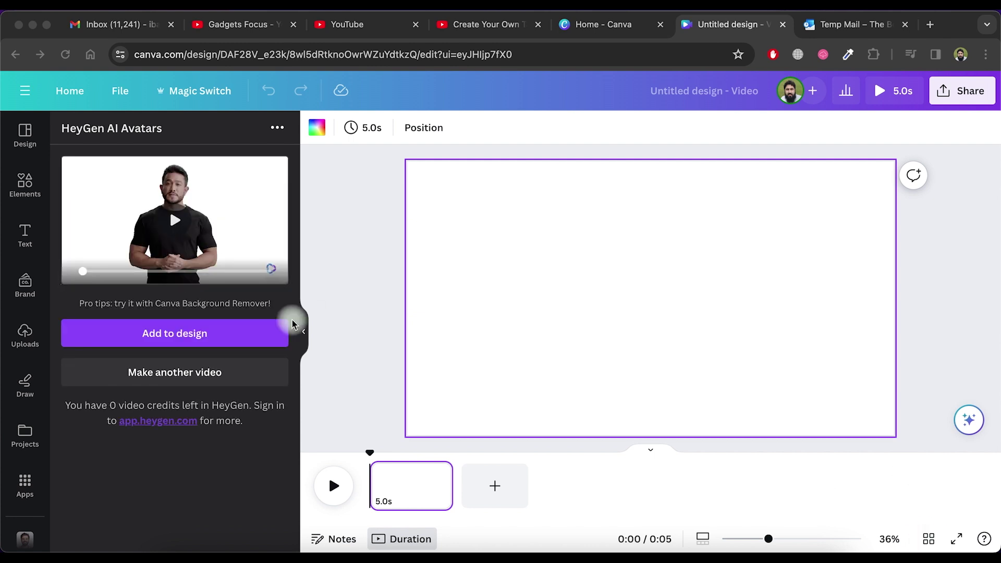
pyautogui.click(179, 222)
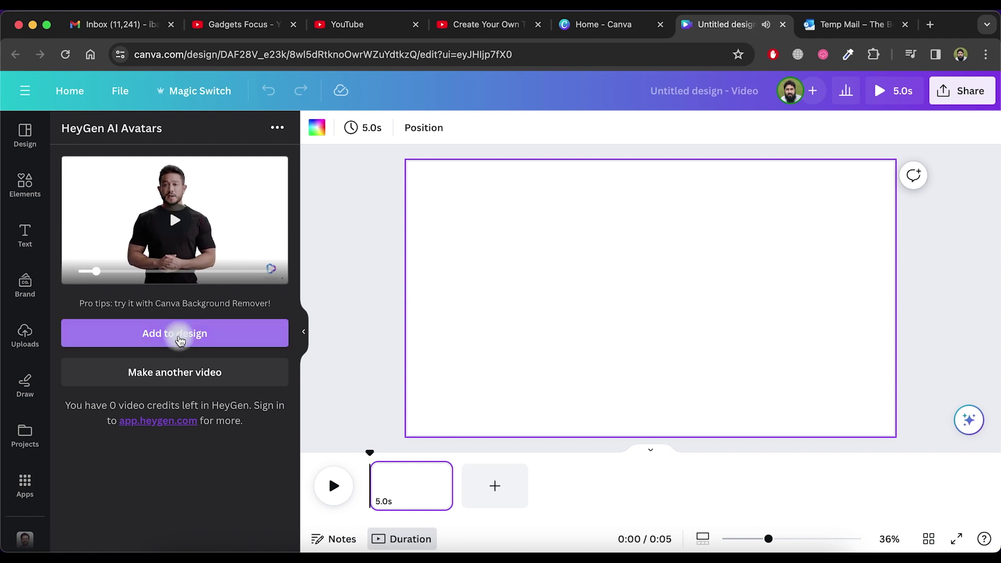
pyautogui.click(178, 338)
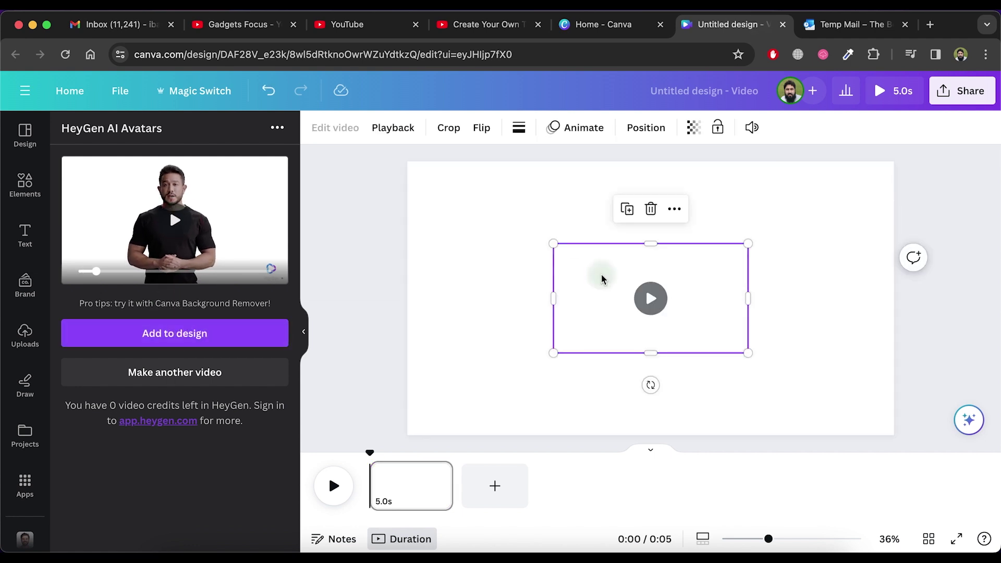
# Stretch the 53-second avatar video to cover the page and run Background Remover on it
pyautogui.moveTo(748, 243); pyautogui.dragTo(894, 162)
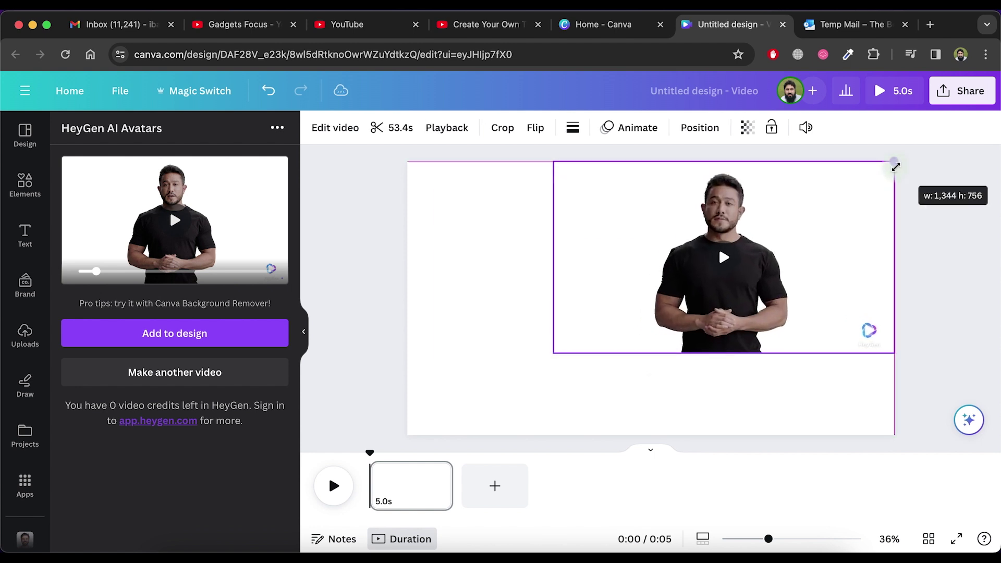
pyautogui.moveTo(558, 355); pyautogui.dragTo(401, 429)
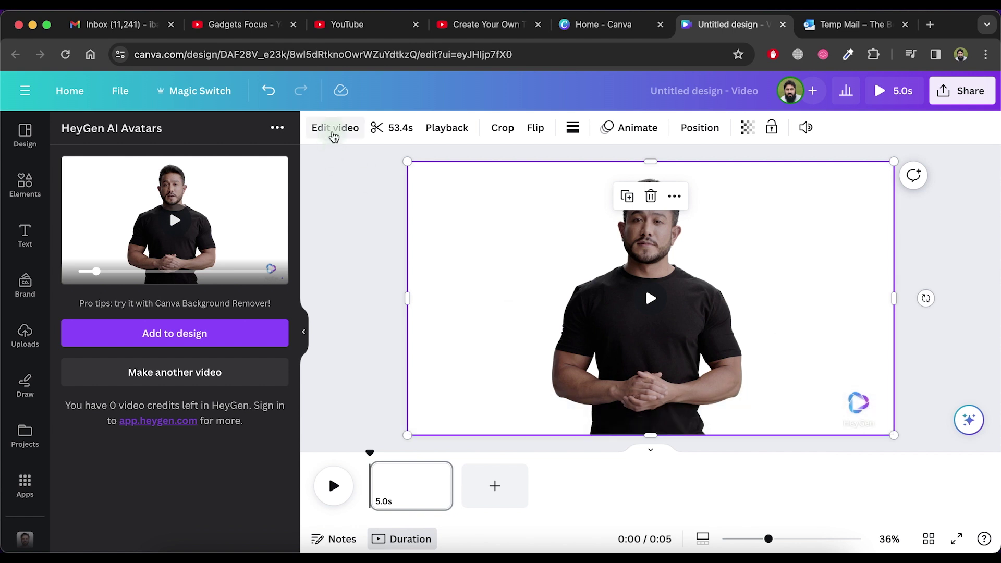
pyautogui.click(333, 129)
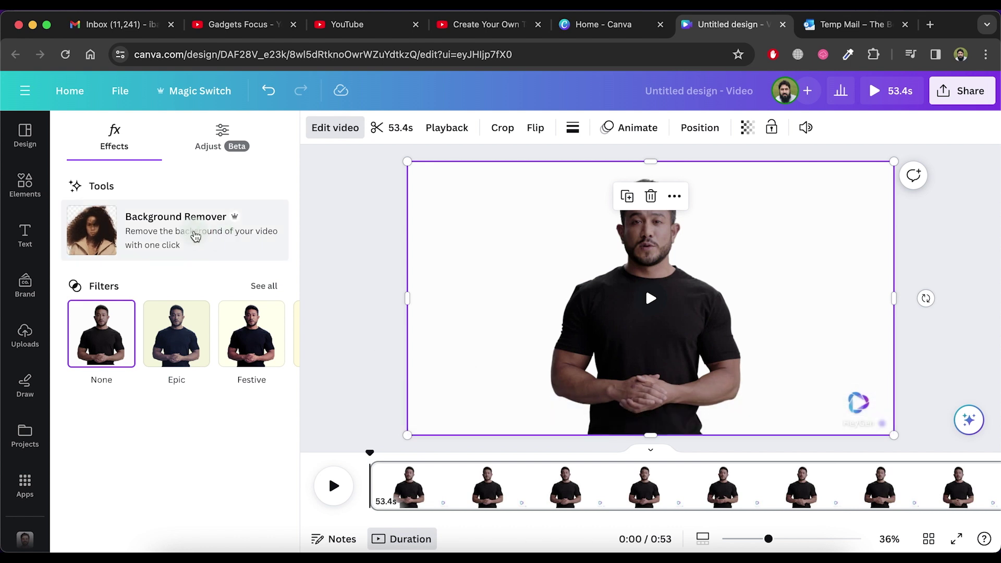
pyautogui.click(195, 232)
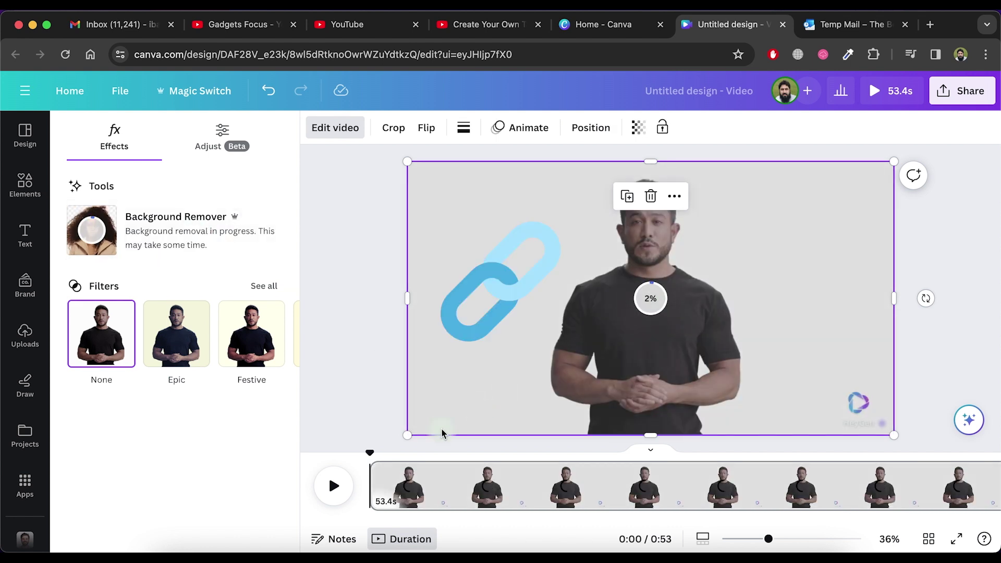
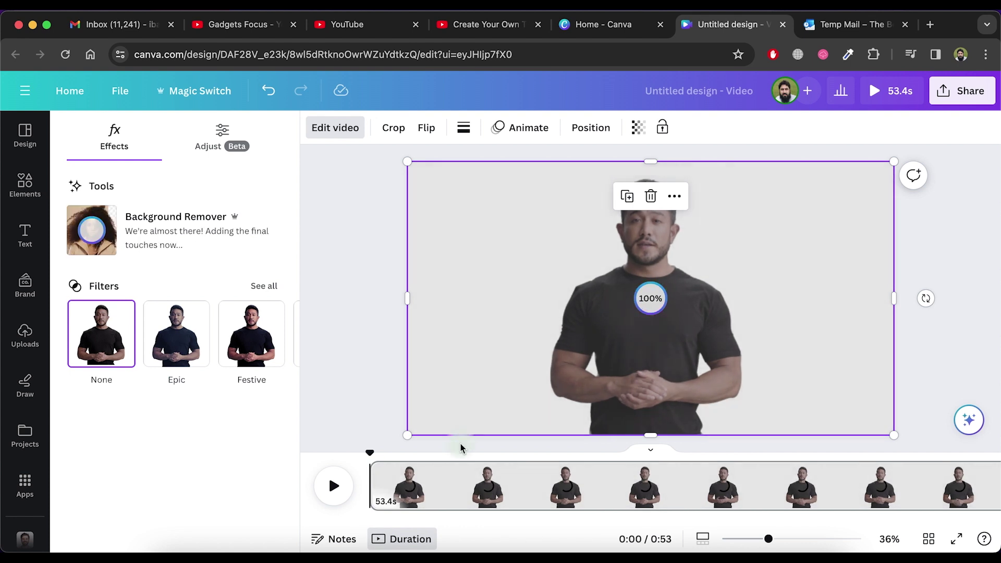
# Preview the background-free presenter video, then return to the HeyGen AI Avatars panel
pyautogui.click(334, 487)
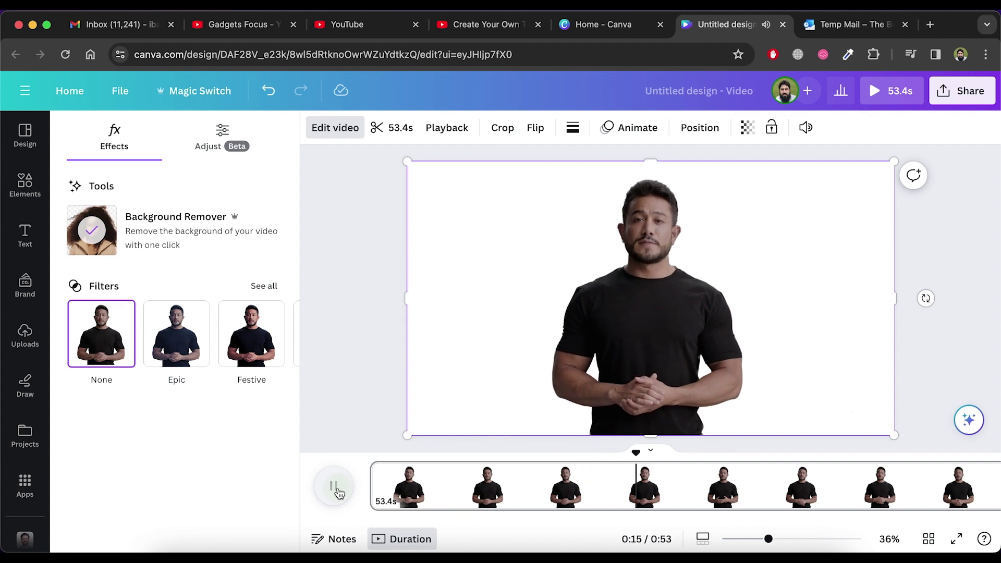
pyautogui.click(334, 487)
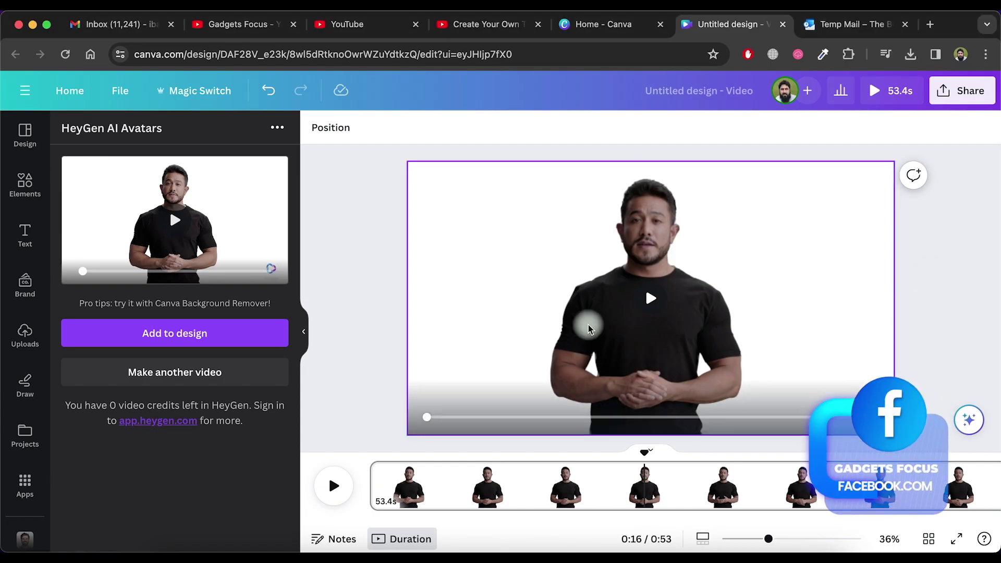
pyautogui.click(363, 361)
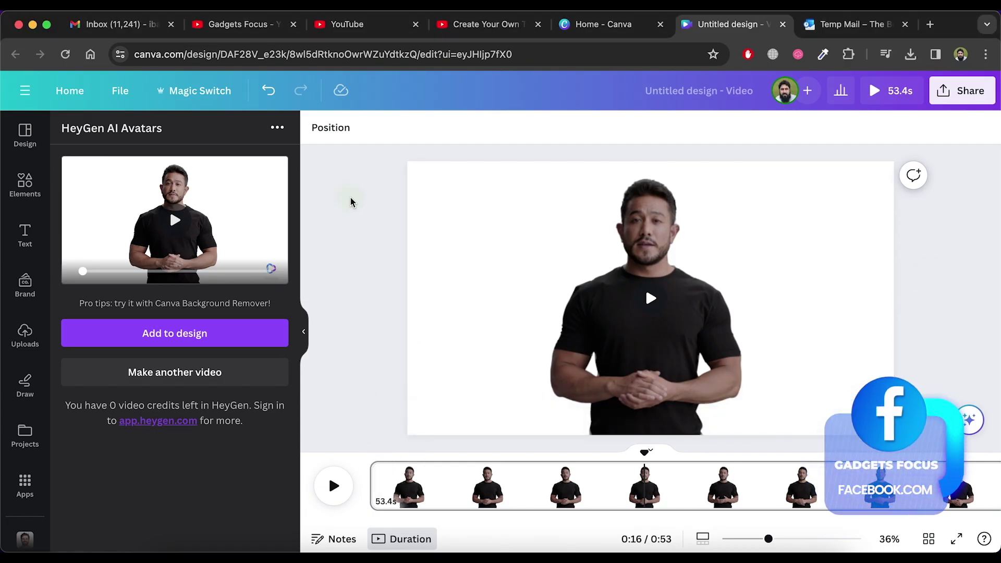
# Upload the white desk photo and set it as the page background
pyautogui.click(25, 335)
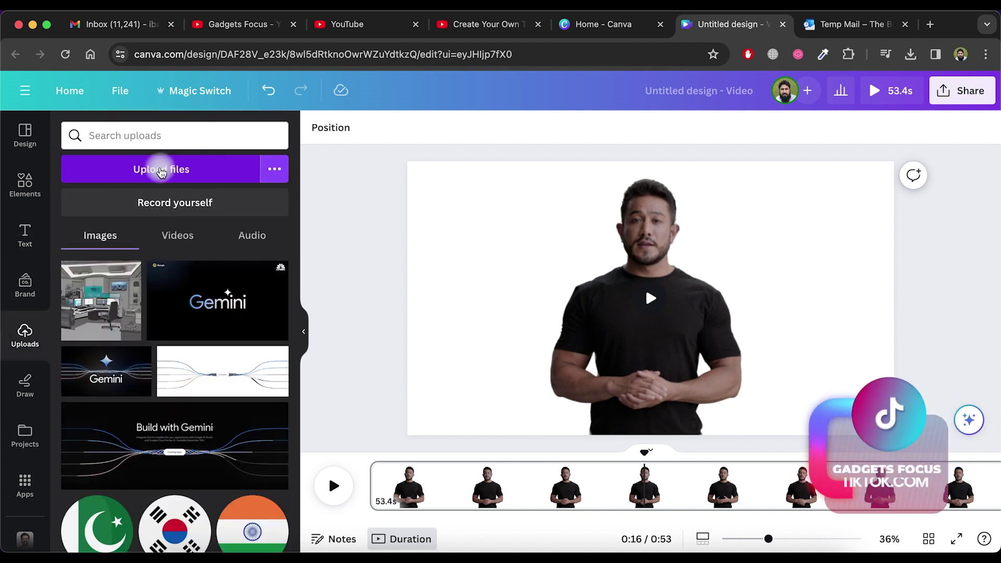
pyautogui.click(161, 173)
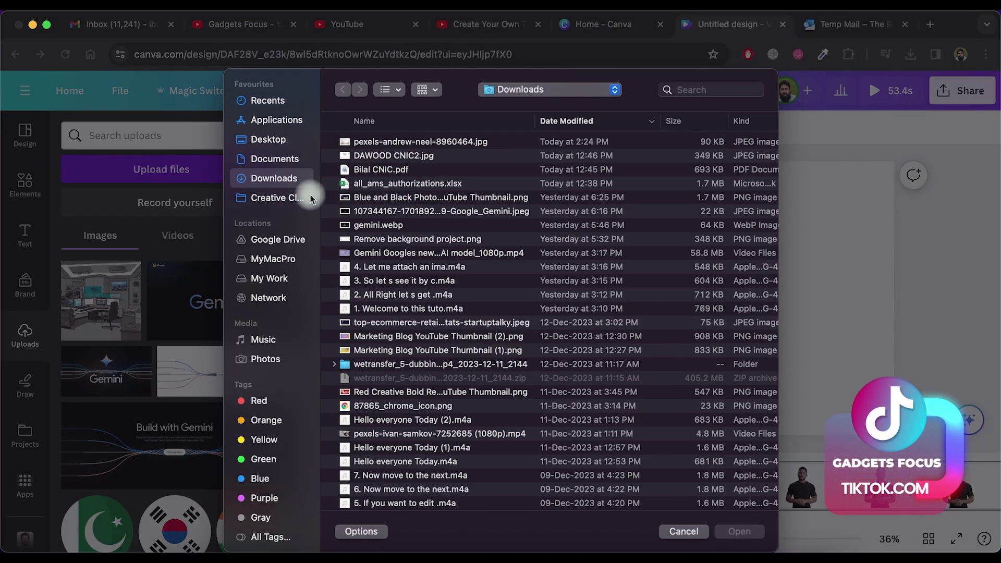
pyautogui.doubleClick(391, 141)
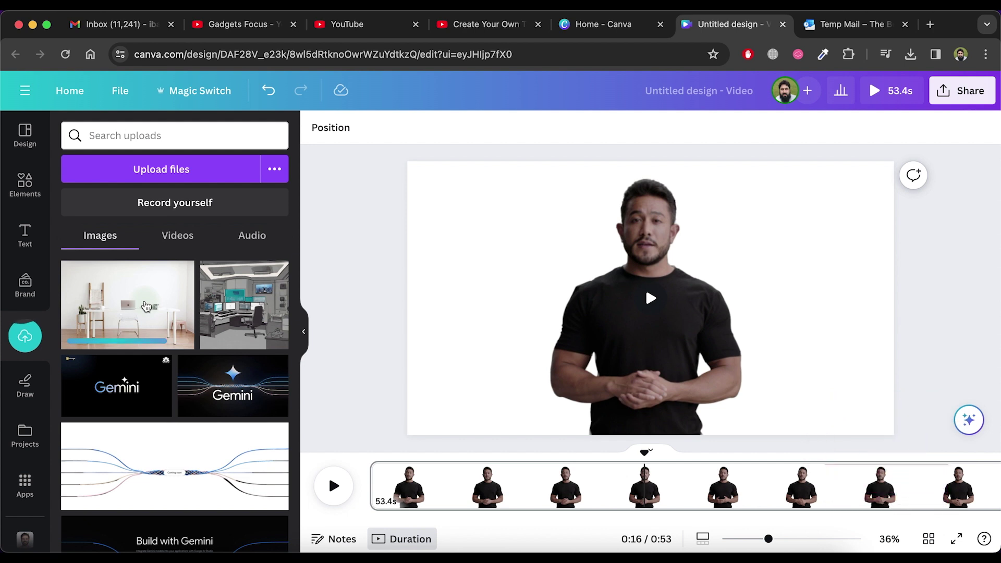
pyautogui.click(146, 306)
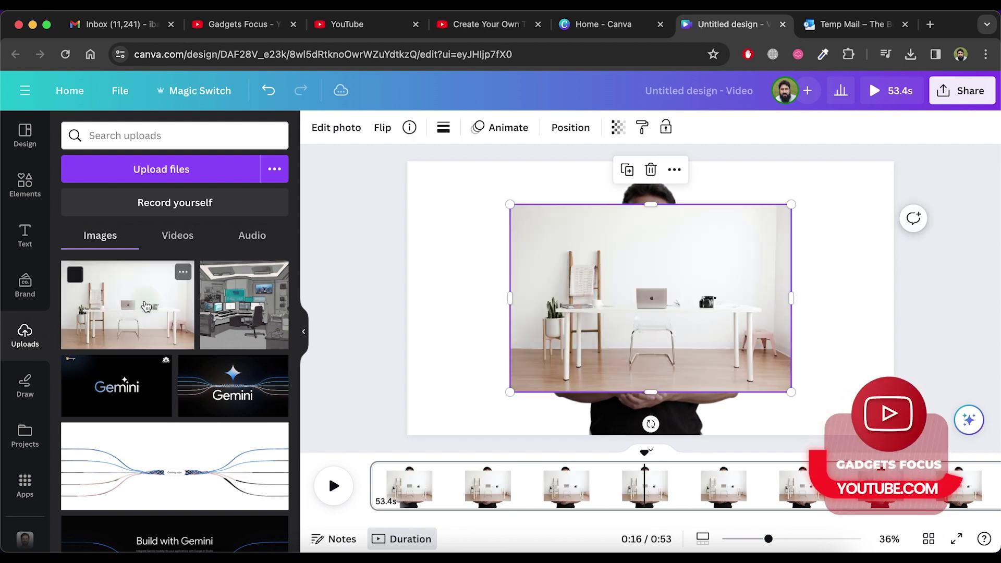
pyautogui.rightClick(754, 258)
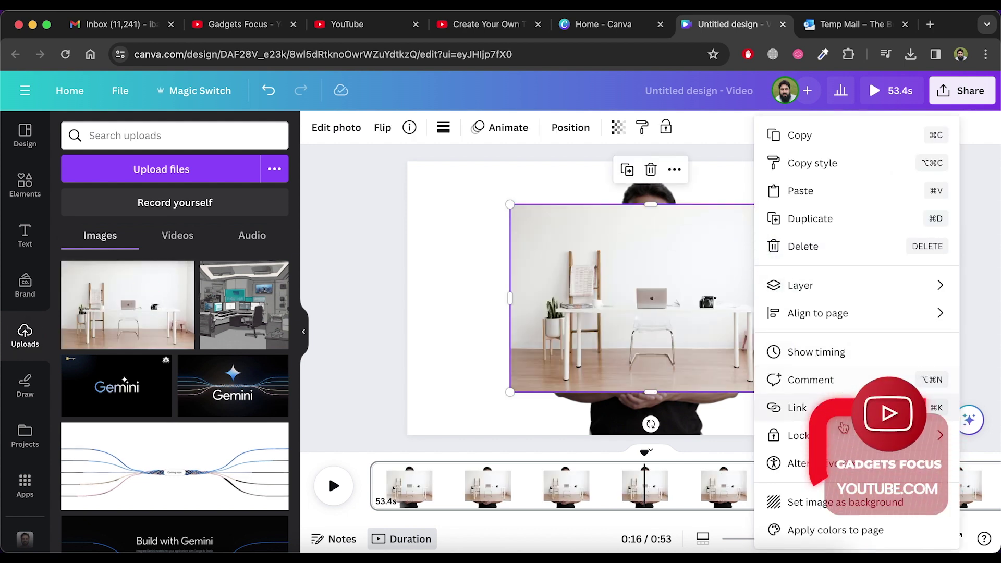
pyautogui.click(803, 246)
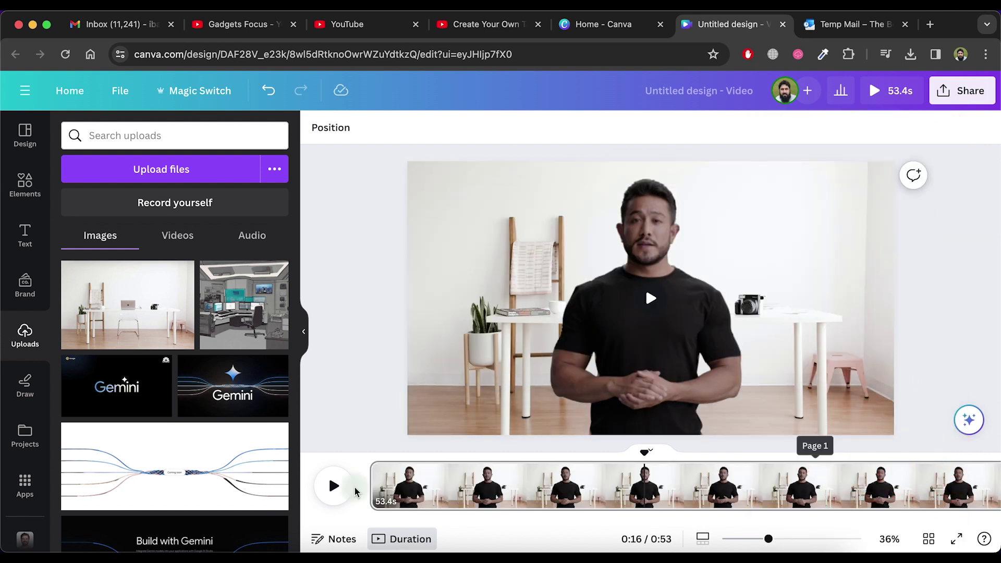
pyautogui.click(335, 489)
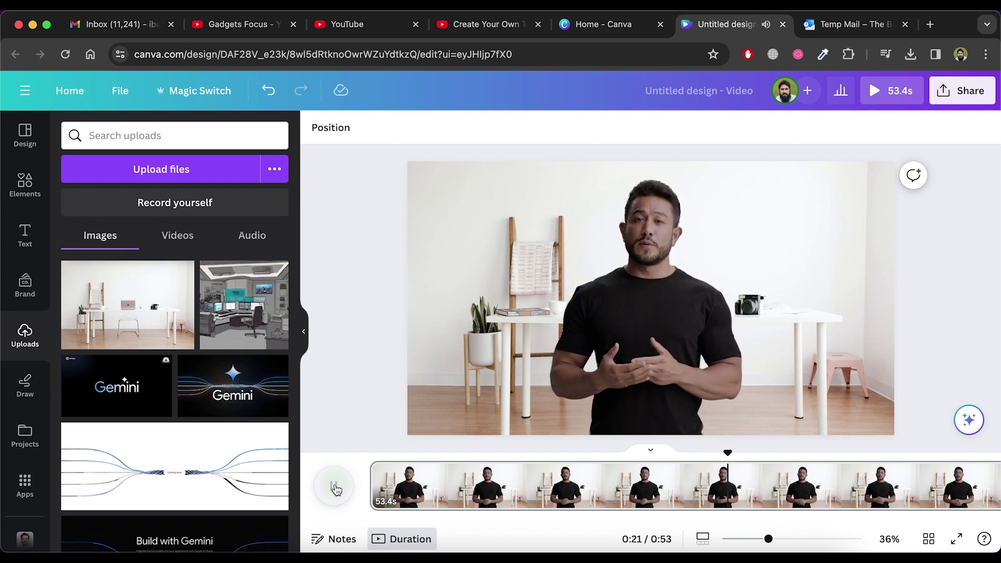
pyautogui.click(336, 488)
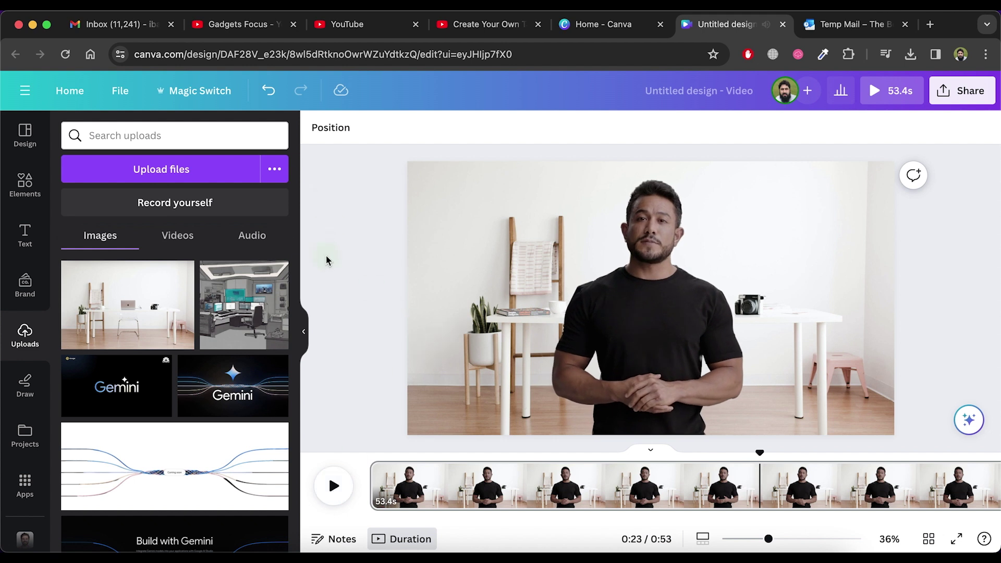
# Make the blue light-streak stock video the page background and preview the presenter over it
pyautogui.click(19, 181)
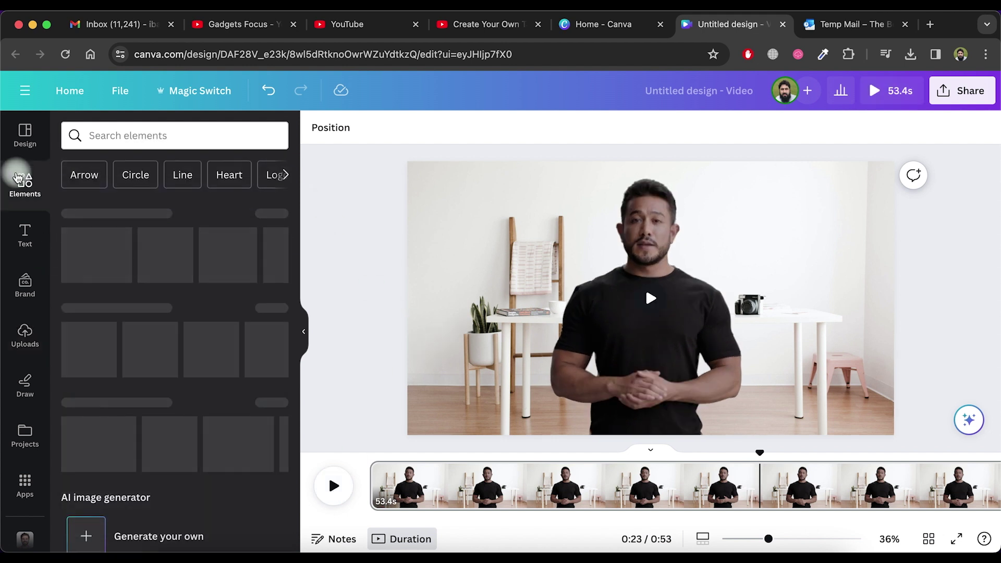
pyautogui.scroll(-2, 172, 391)
pyautogui.scroll(-3, 172, 387)
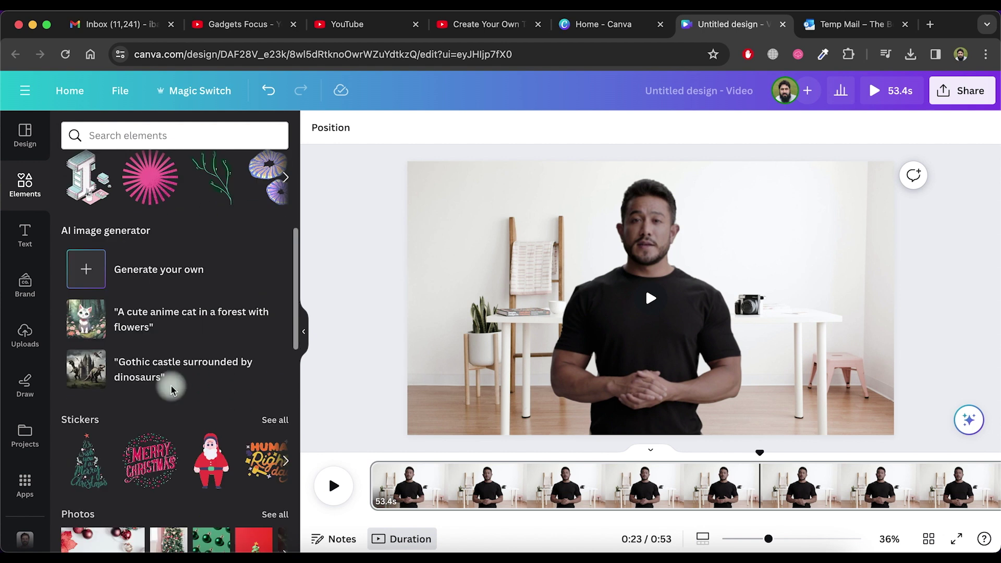
pyautogui.scroll(-3, 282, 329)
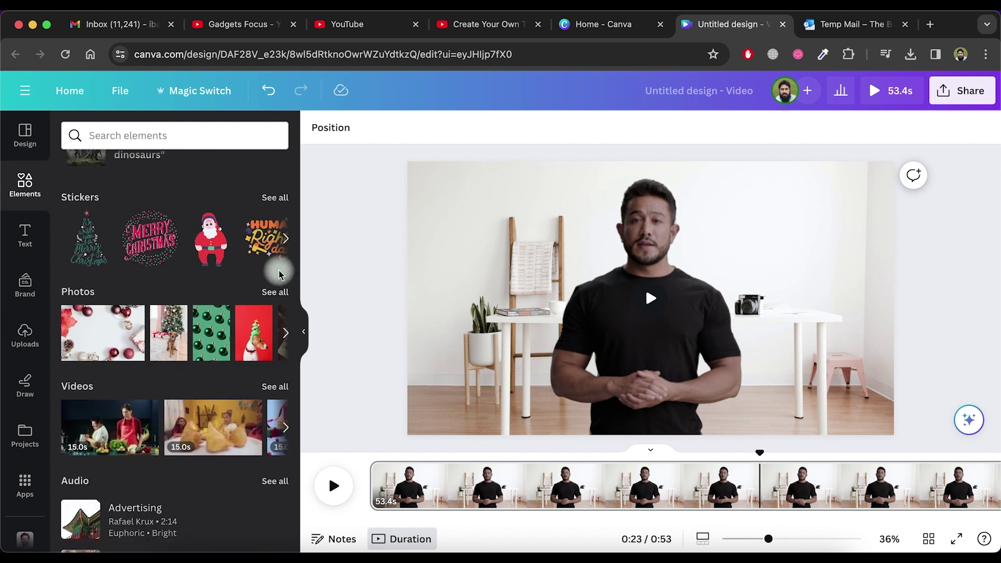
pyautogui.click(280, 391)
pyautogui.click(187, 201)
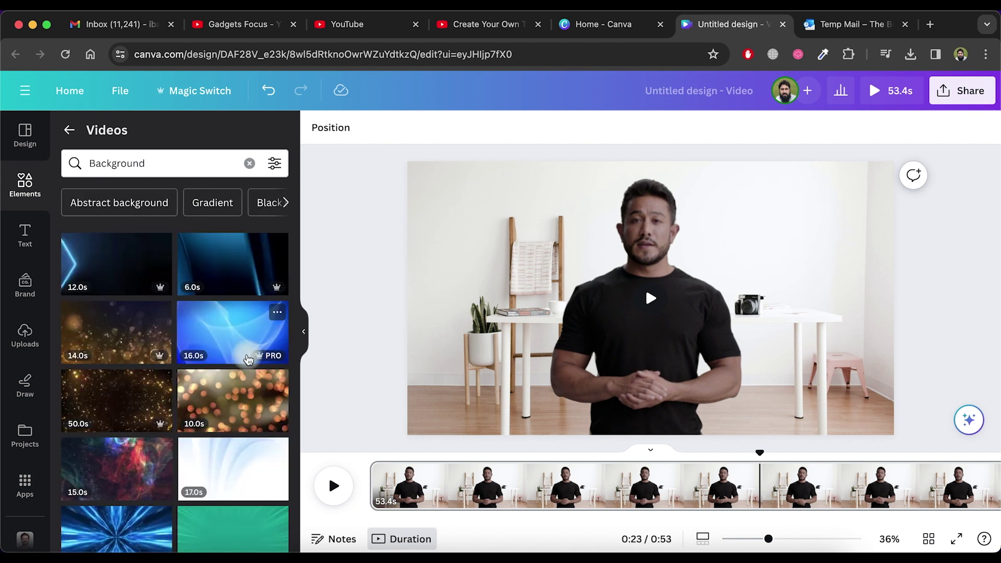
pyautogui.scroll(-3, 247, 359)
pyautogui.scroll(-3, 248, 360)
pyautogui.scroll(-3, 247, 359)
pyautogui.scroll(-3, 248, 359)
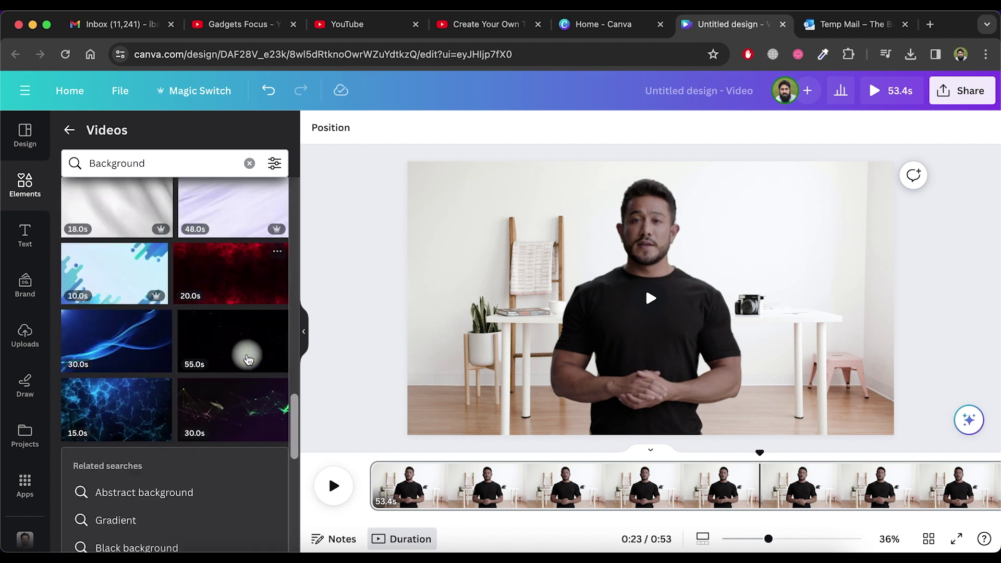
pyautogui.scroll(-3, 248, 360)
pyautogui.scroll(-5, 247, 360)
pyautogui.scroll(-5, 190, 346)
pyautogui.scroll(-5, 190, 346)
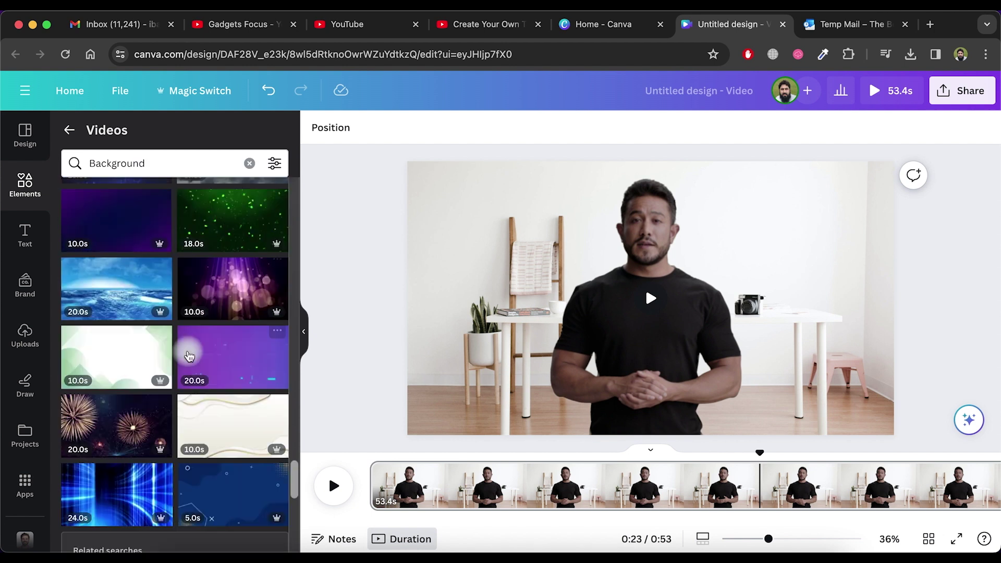
pyautogui.click(129, 335)
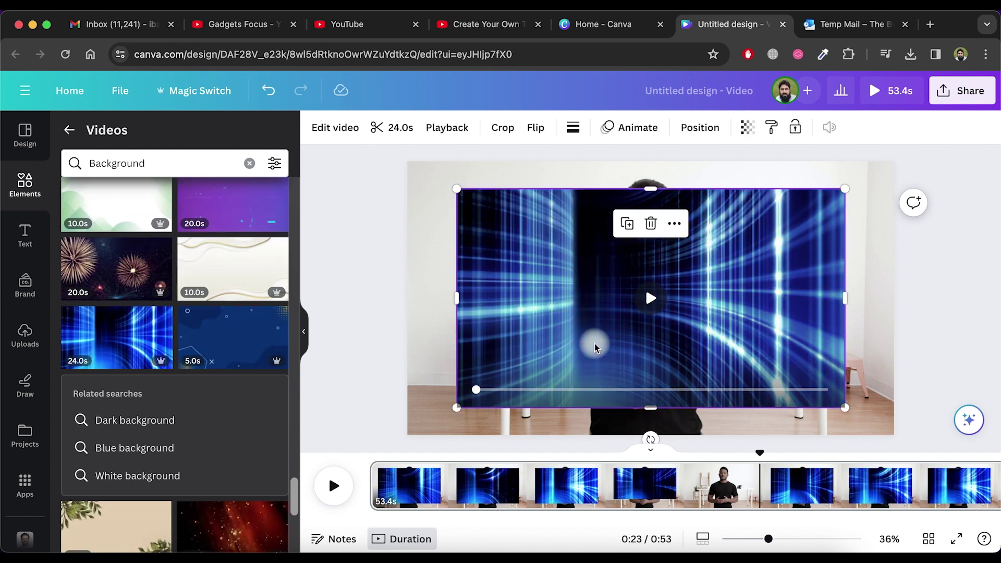
pyautogui.rightClick(595, 347)
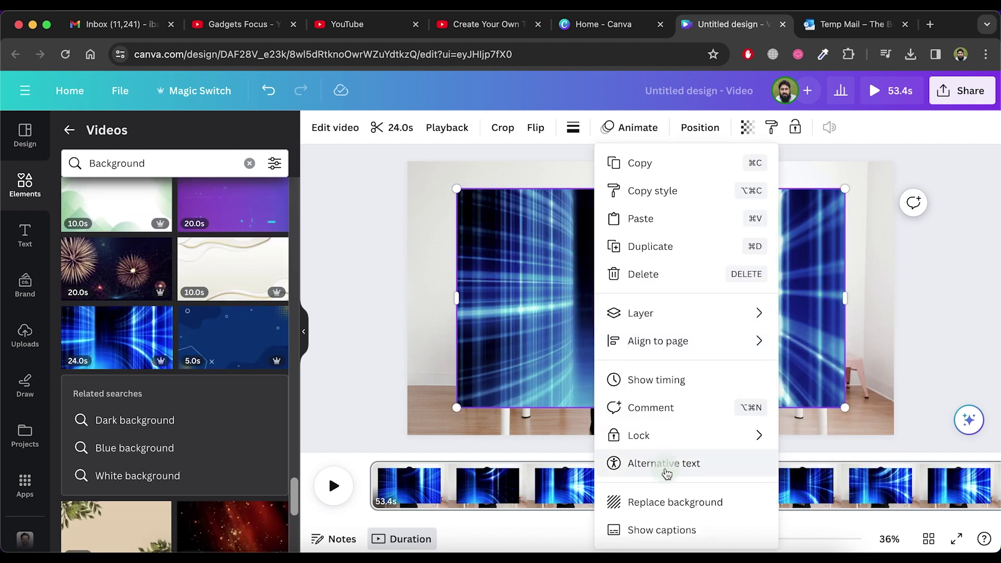
pyautogui.click(671, 502)
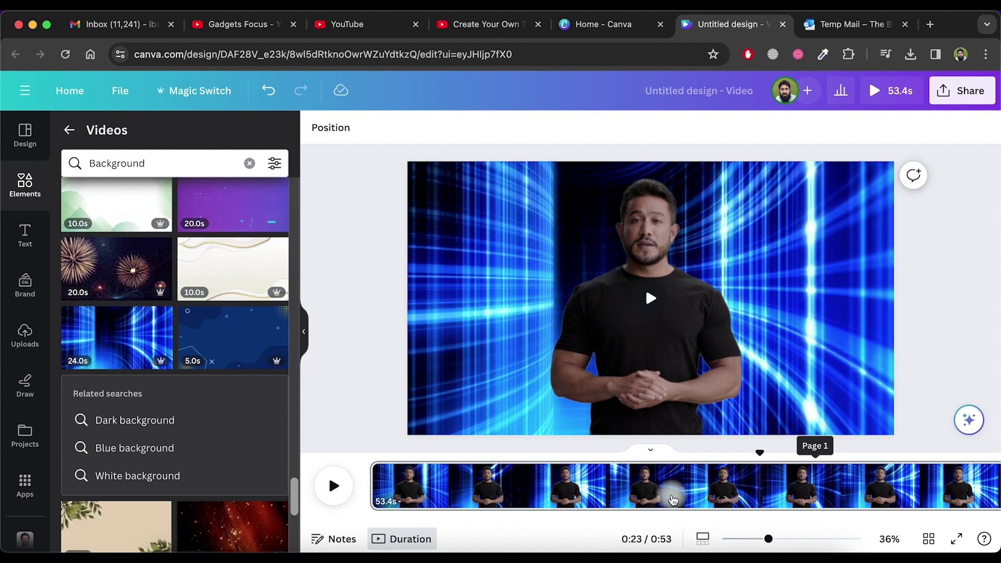
pyautogui.click(335, 492)
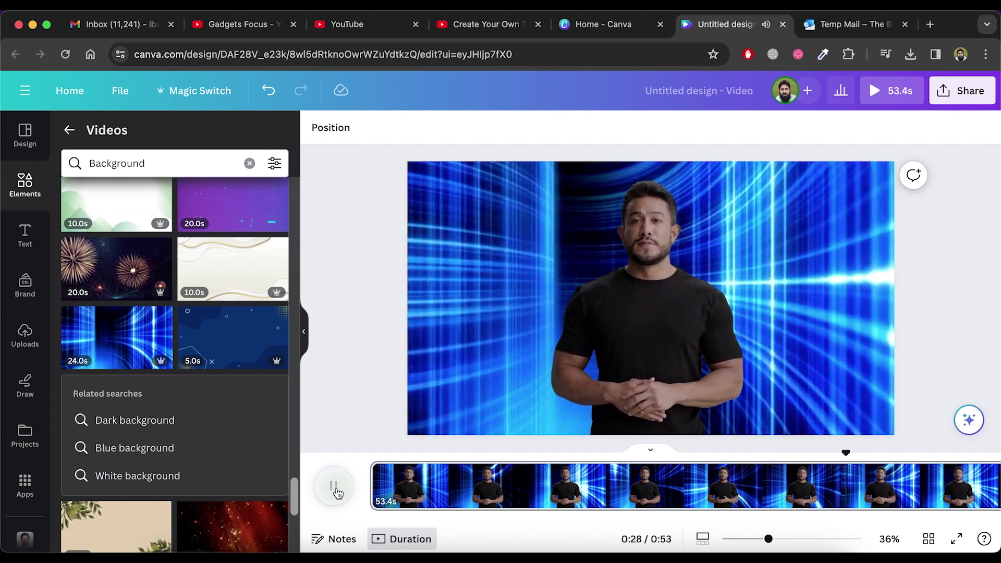
pyautogui.click(337, 492)
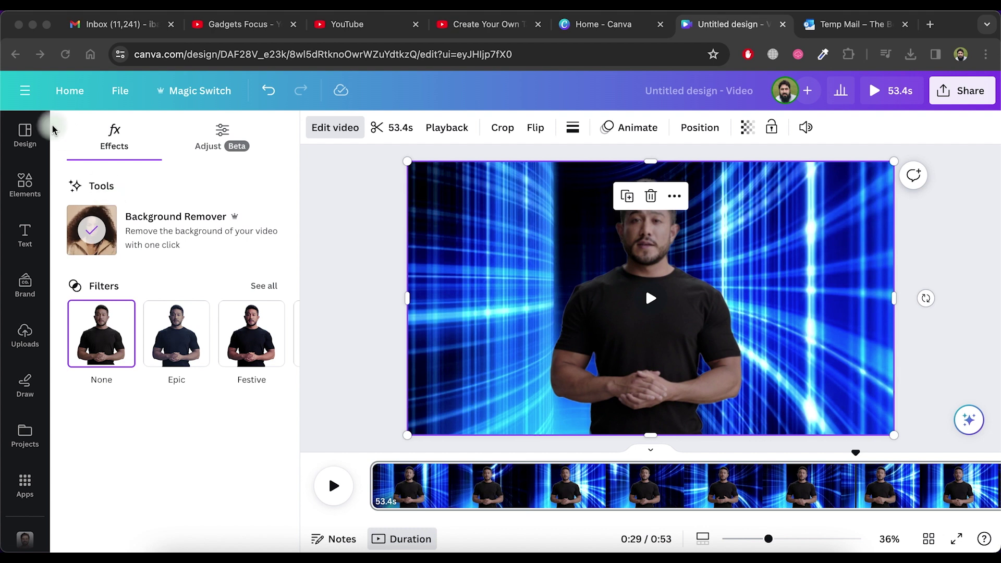
# Apply the title page of the Business template 'Purple Modern How To Install App Video', then open Apps
pyautogui.click(25, 137)
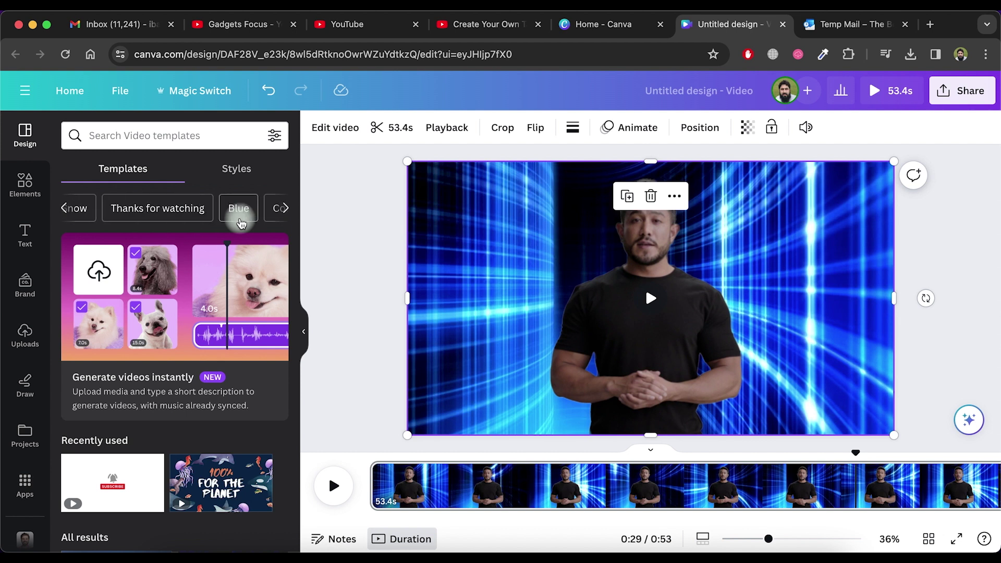
pyautogui.click(240, 224)
pyautogui.scroll(-5, 131, 361)
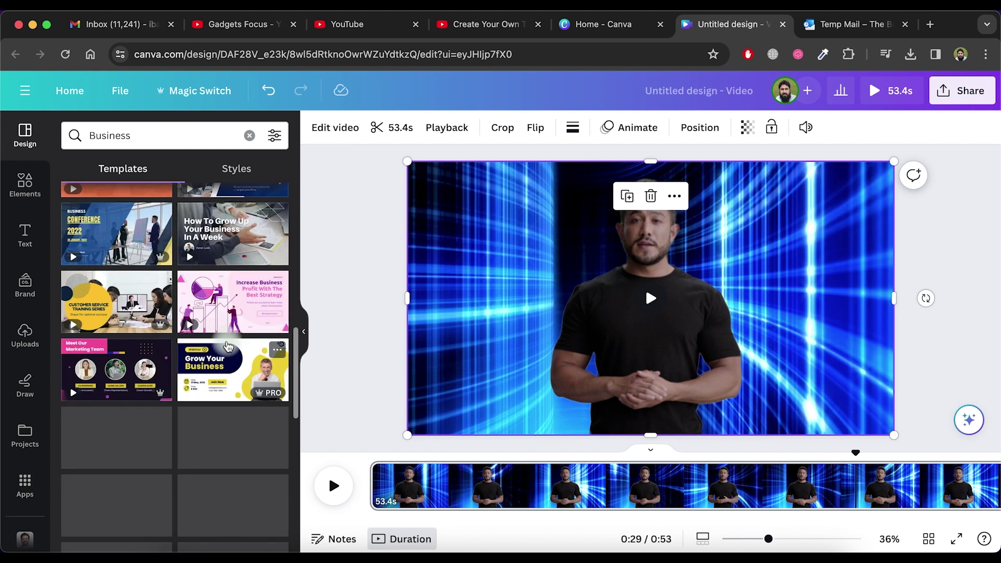
pyautogui.scroll(-5, 130, 361)
pyautogui.click(131, 360)
pyautogui.click(128, 319)
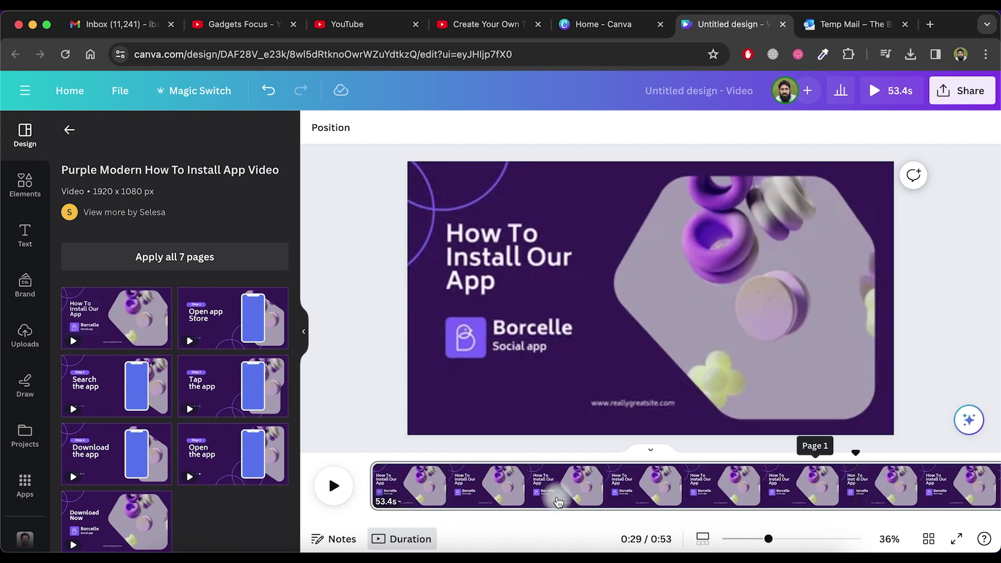
pyautogui.click(25, 487)
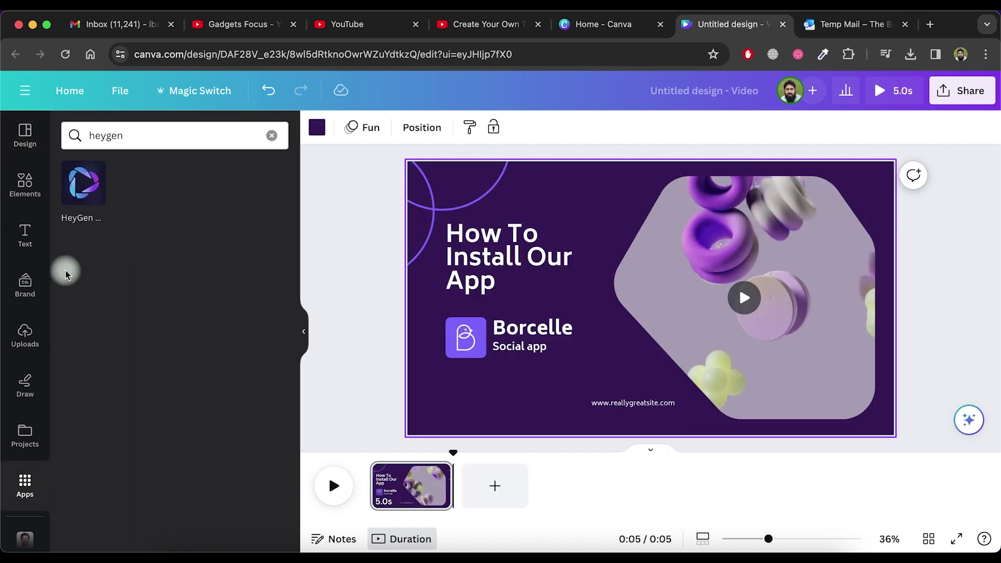
# Add the generated HeyGen avatar video and drop it into the right-hand rounded frame
pyautogui.click(92, 197)
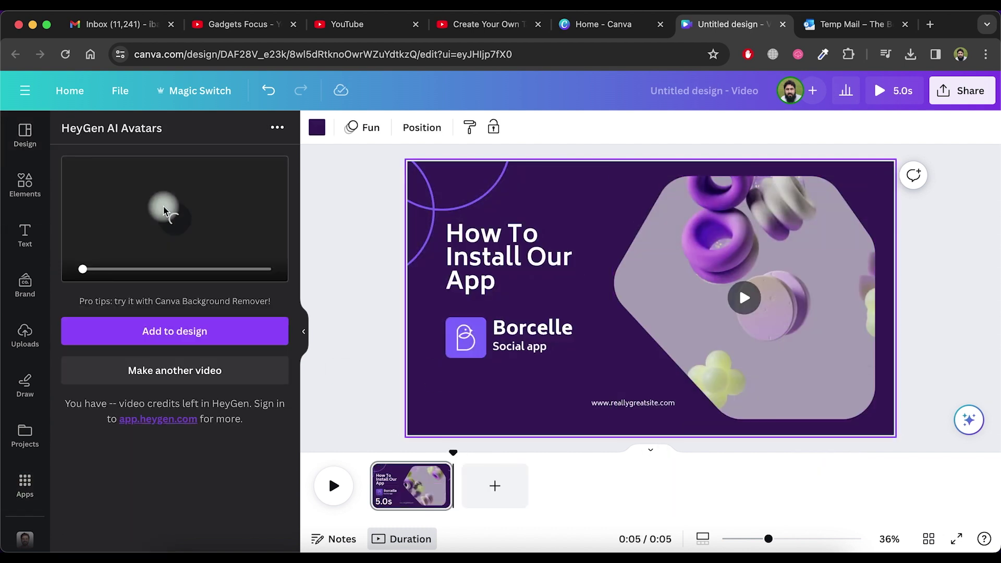
pyautogui.click(196, 334)
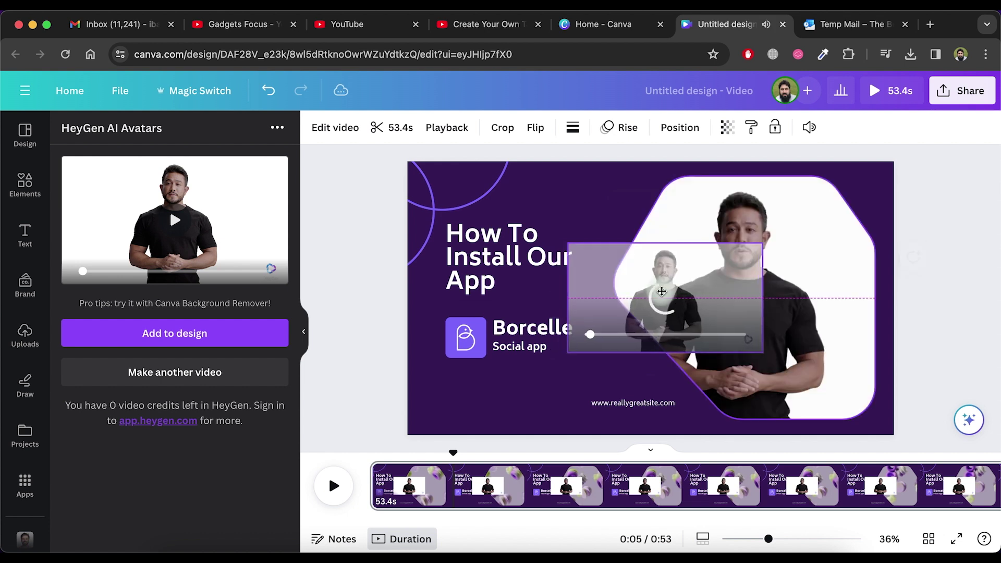
pyautogui.moveTo(646, 295); pyautogui.dragTo(710, 284)
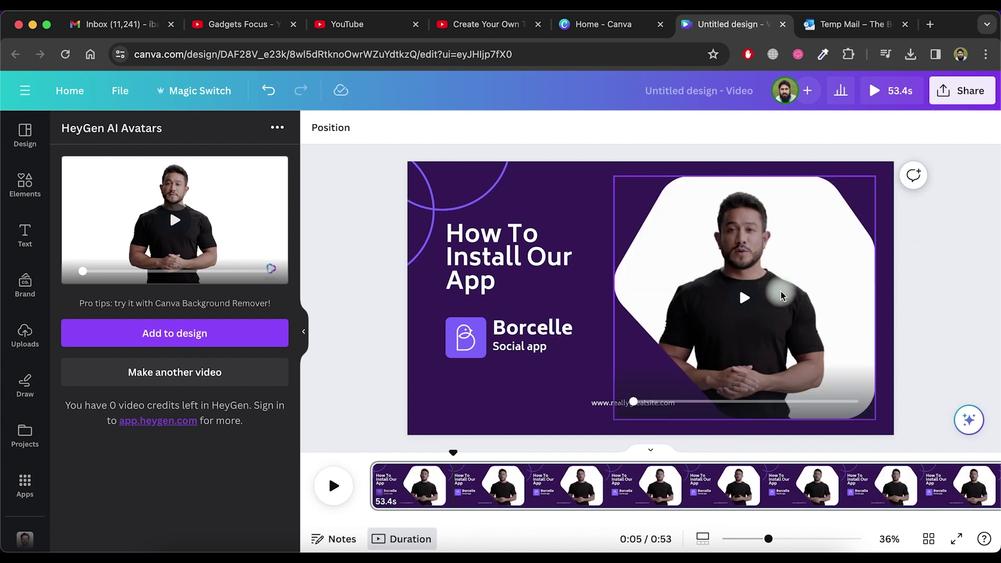
pyautogui.click(798, 270)
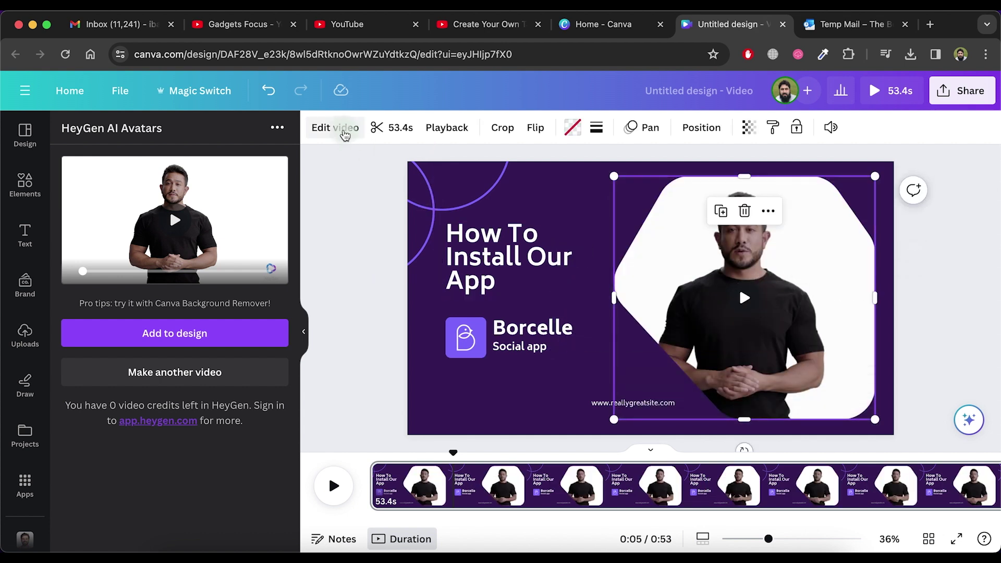
# Apply Background Remover to the avatar video, then start another HeyGen video
pyautogui.click(342, 132)
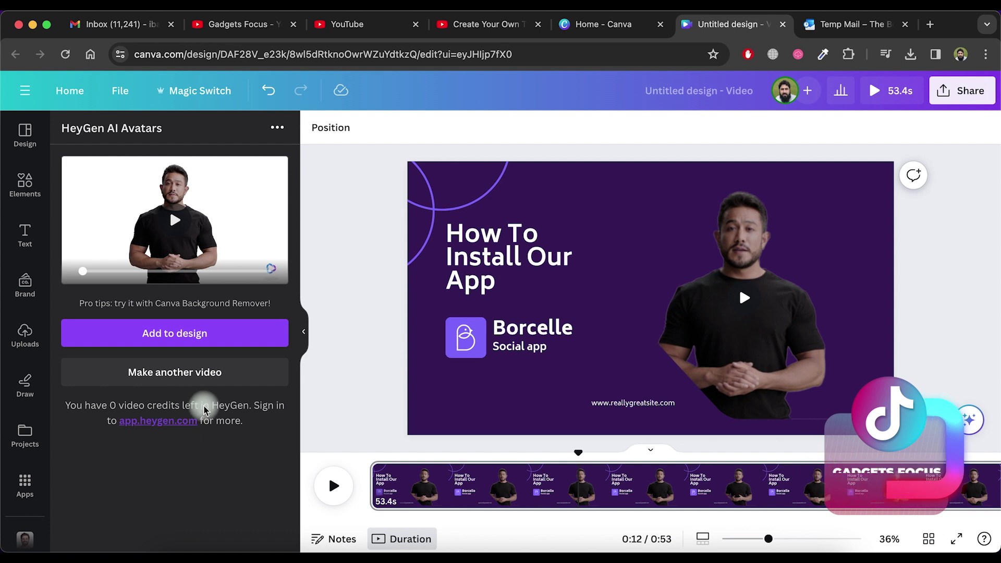
pyautogui.click(198, 374)
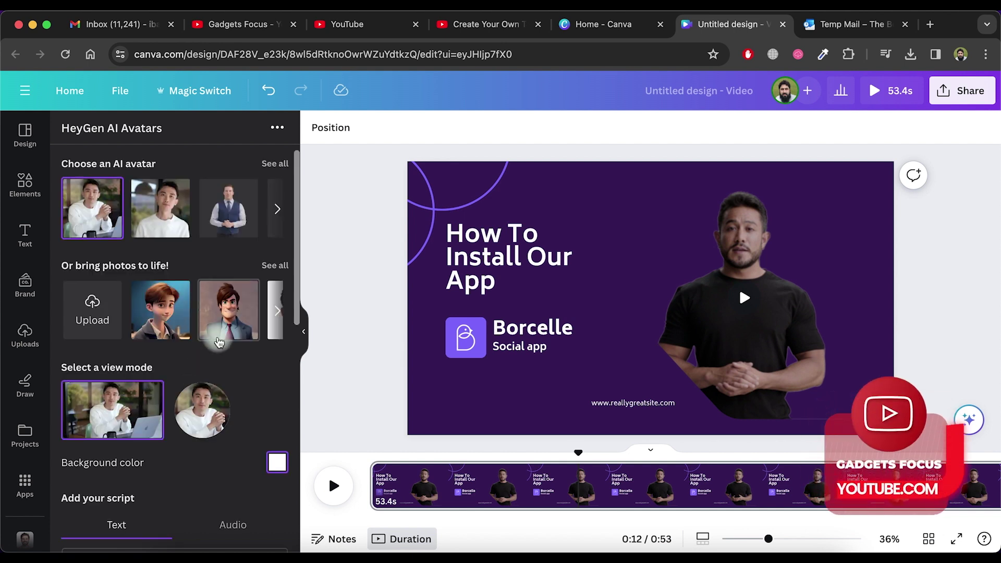
pyautogui.scroll(-3, 219, 342)
pyautogui.scroll(-5, 219, 341)
pyautogui.scroll(2, 220, 342)
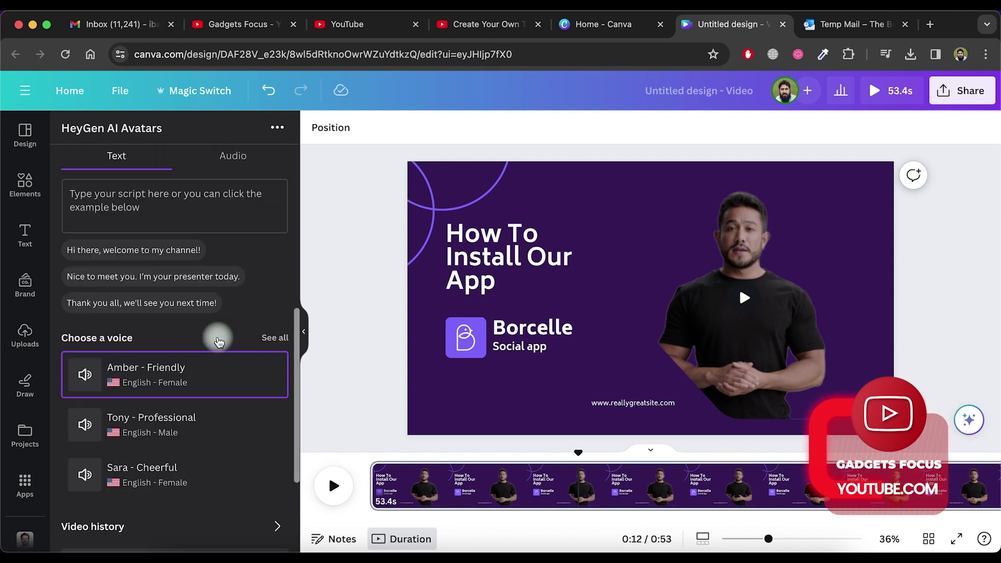
pyautogui.scroll(6, 217, 336)
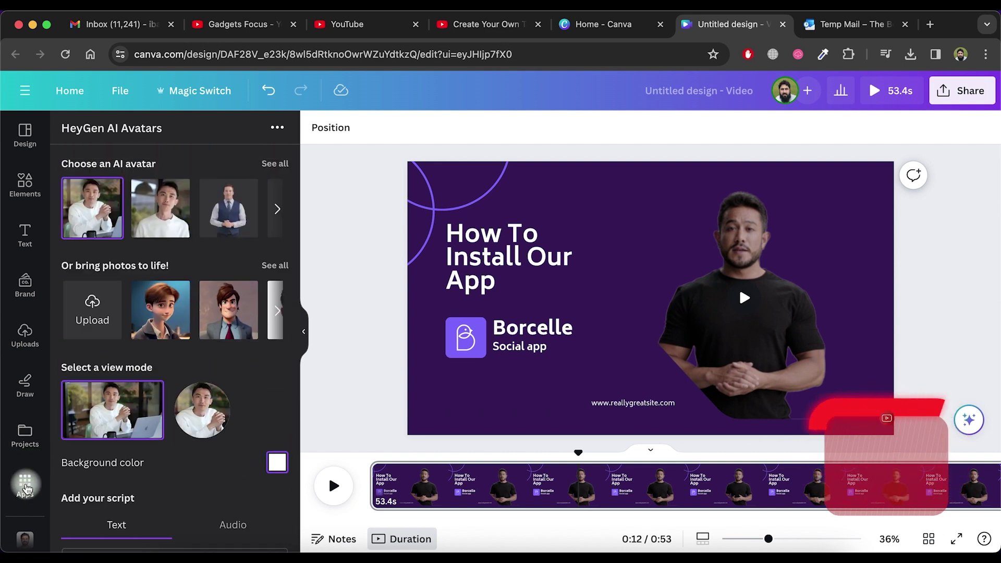
# Find HeyGen AI Avatars under Apps and remove it from your apps
pyautogui.click(25, 486)
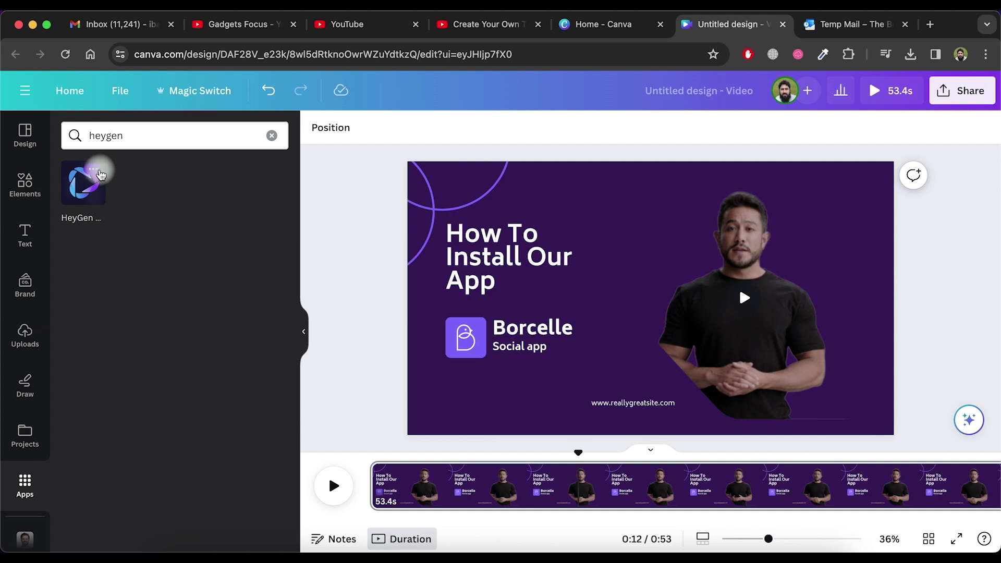
pyautogui.click(96, 173)
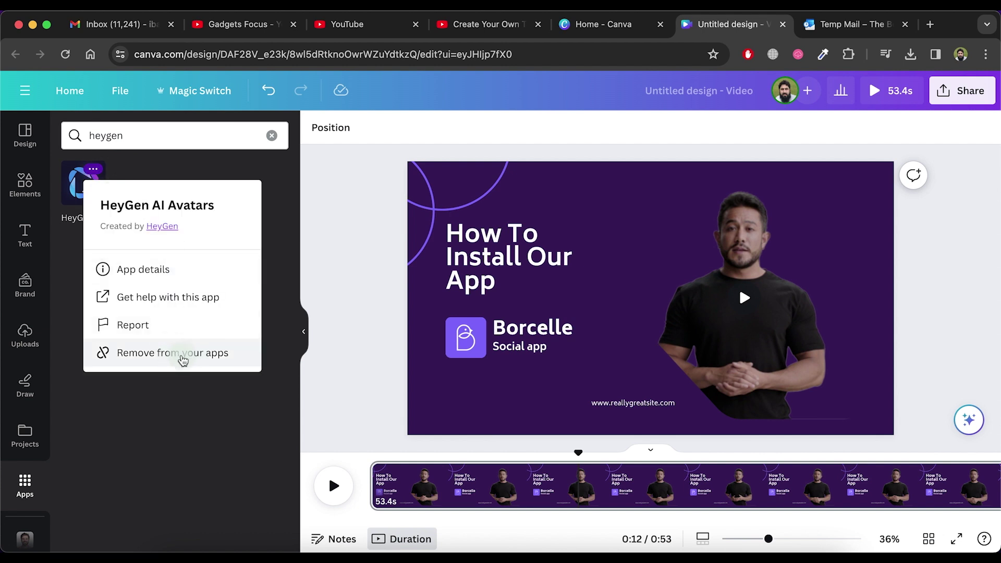
pyautogui.click(182, 353)
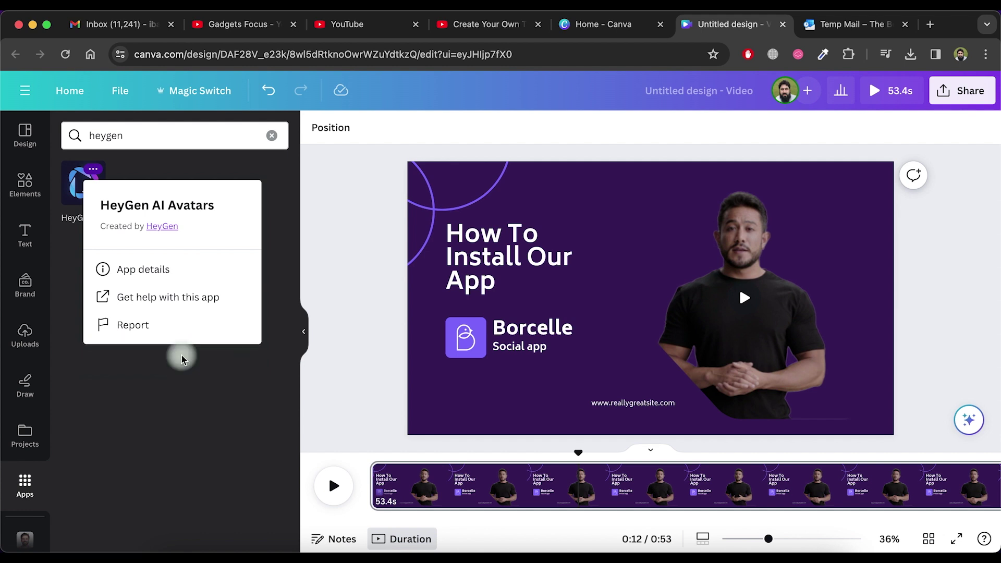
# Generate and copy a fresh disposable address in Temp Mail
pyautogui.click(852, 24)
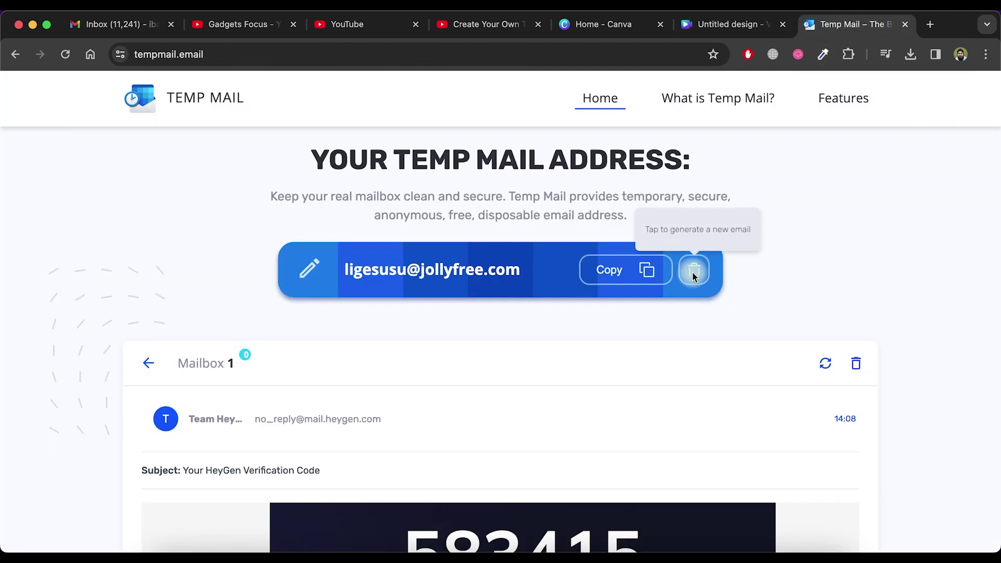
pyautogui.click(694, 271)
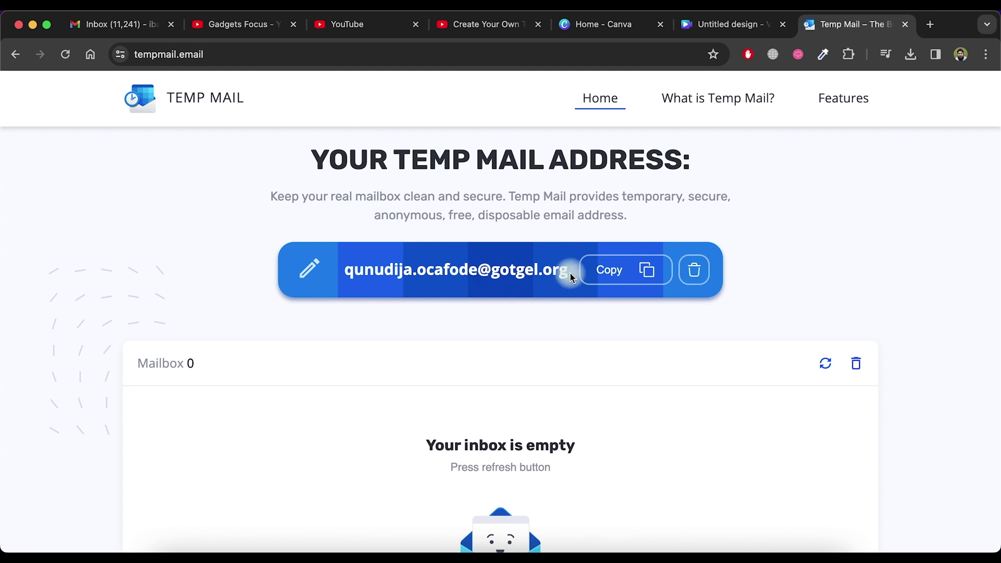
pyautogui.click(626, 271)
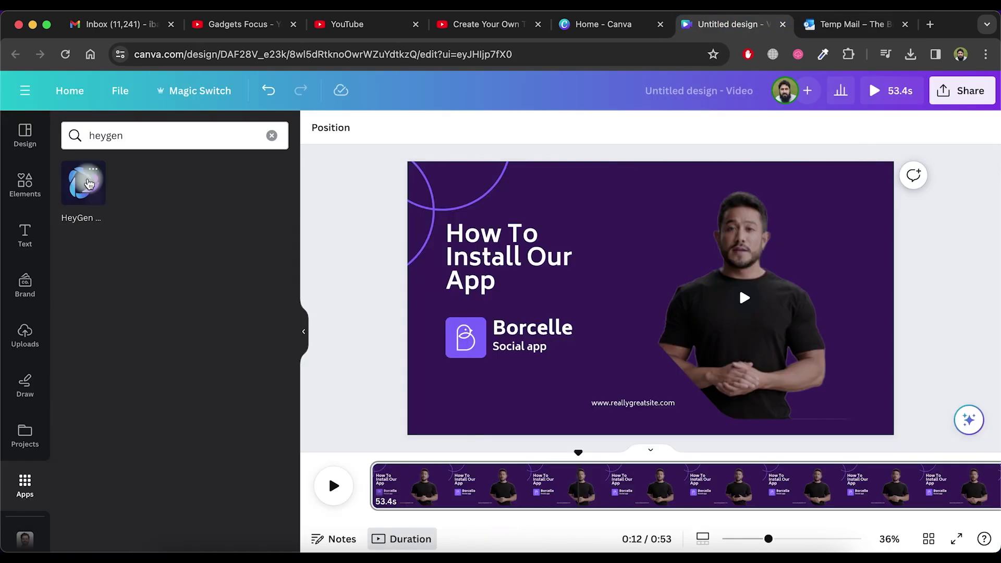
# Reopen HeyGen AI Avatars in Canva and begin signing up for a new account
pyautogui.click(87, 183)
pyautogui.click(186, 488)
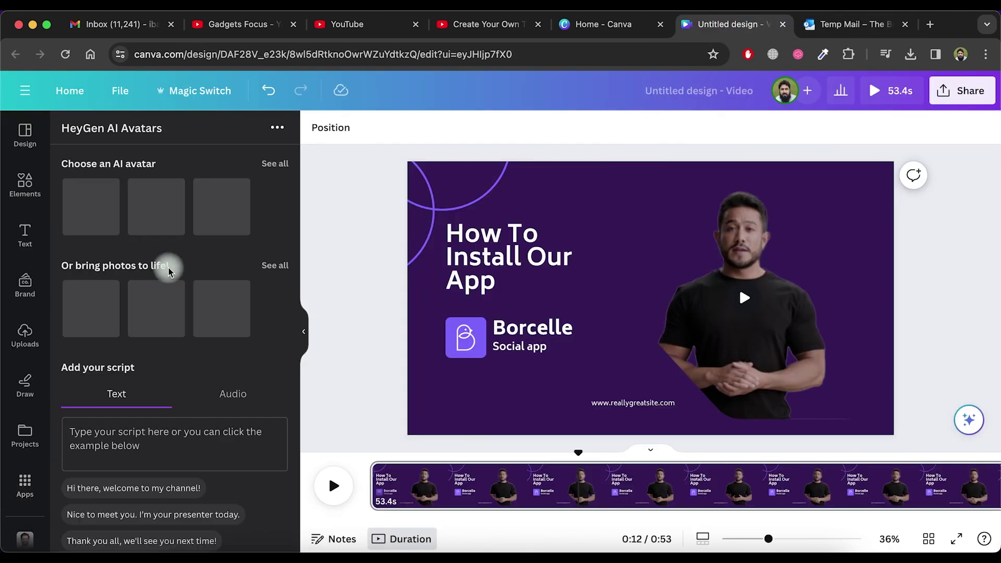
pyautogui.scroll(-10, 177, 391)
pyautogui.click(175, 505)
# Paste the temporary email into HeyGen sign-up and request a verification code
pyautogui.click(563, 363)
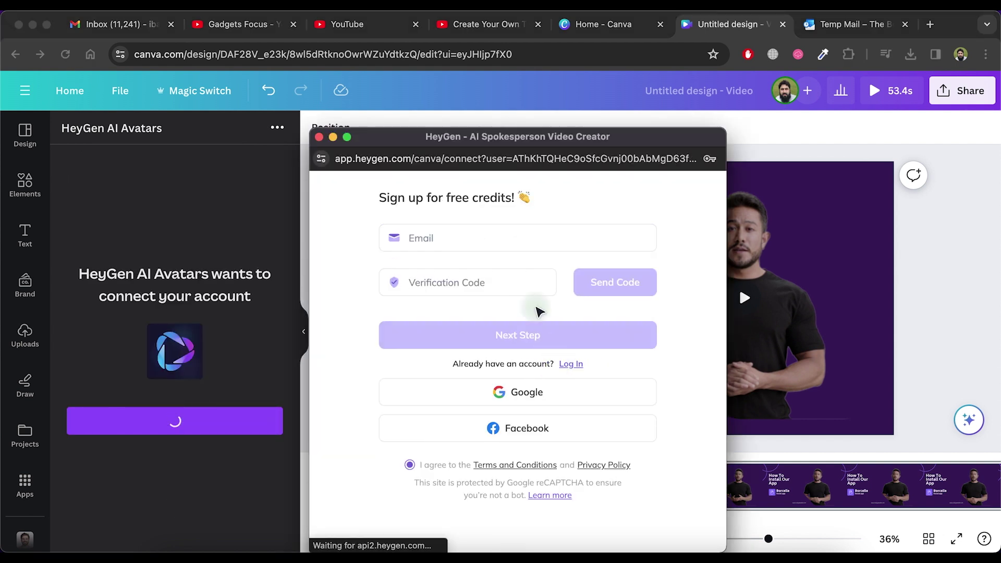
pyautogui.press('super+v')
pyautogui.click(589, 269)
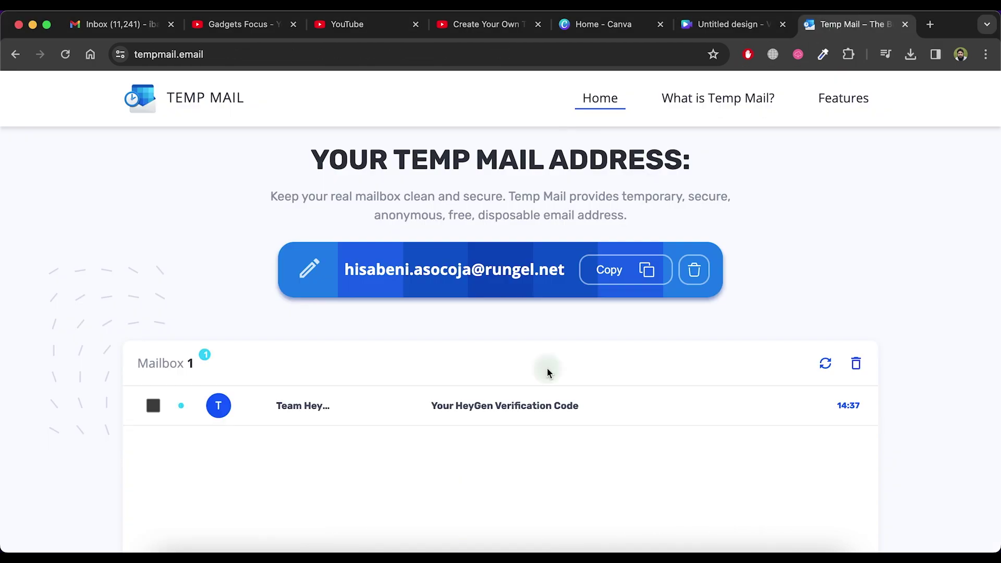
pyautogui.click(547, 399)
pyautogui.scroll(-3, 544, 335)
pyautogui.scroll(3, 543, 334)
pyautogui.scroll(5, 532, 414)
pyautogui.doubleClick(532, 438)
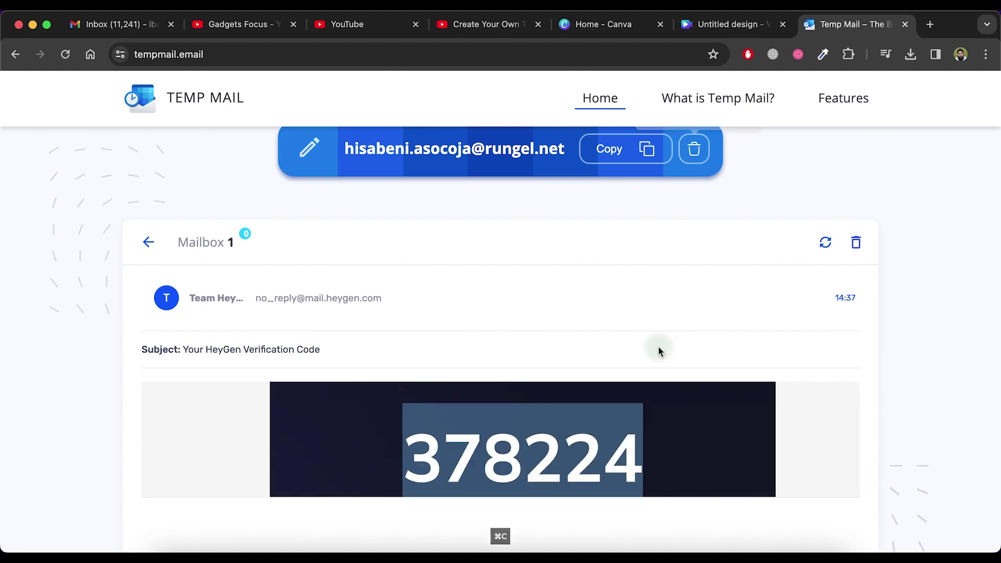
pyautogui.click(470, 282)
pyautogui.press('super+v')
pyautogui.click(470, 329)
pyautogui.click(497, 275)
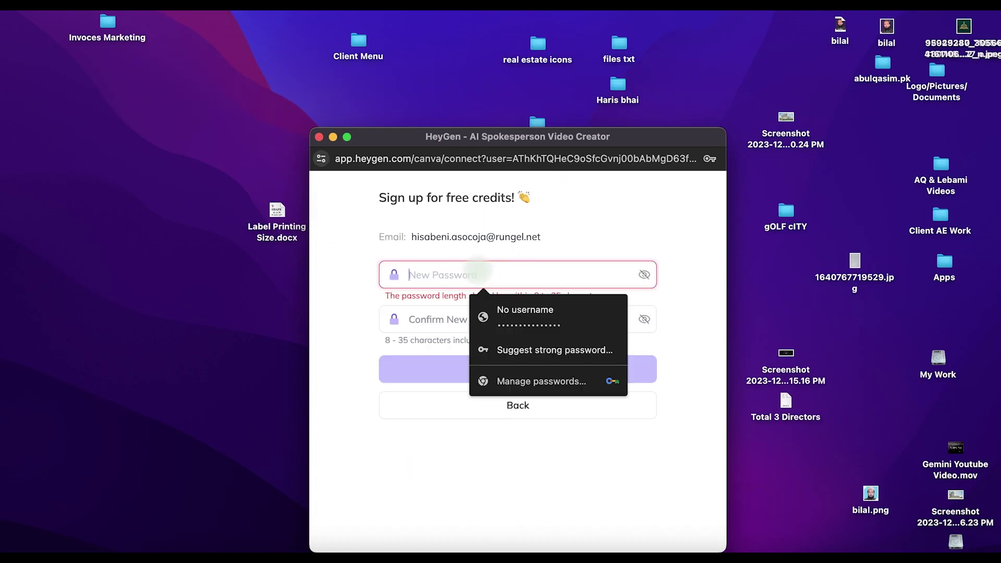
pyautogui.click(426, 317)
pyautogui.click(454, 367)
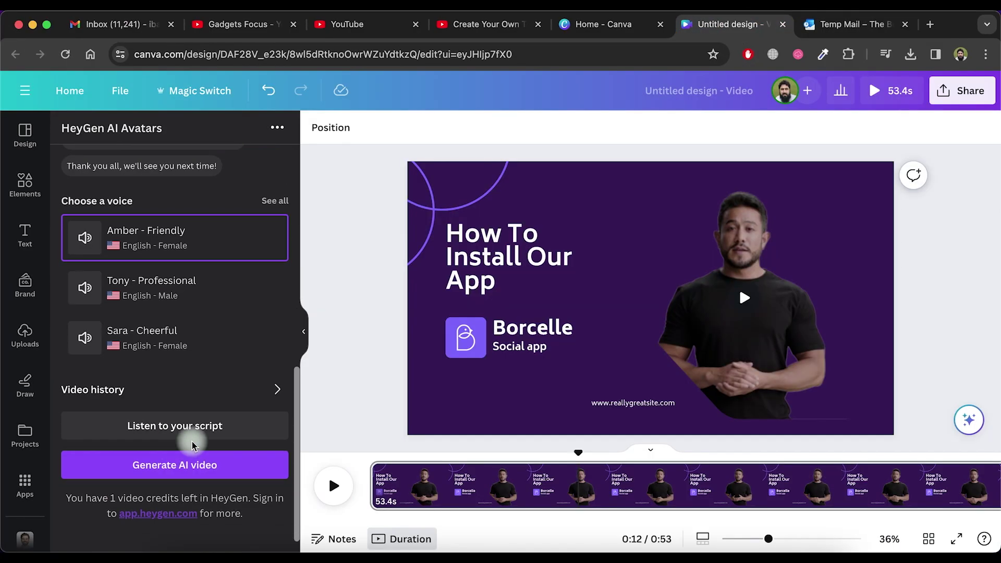
pyautogui.scroll(10, 187, 398)
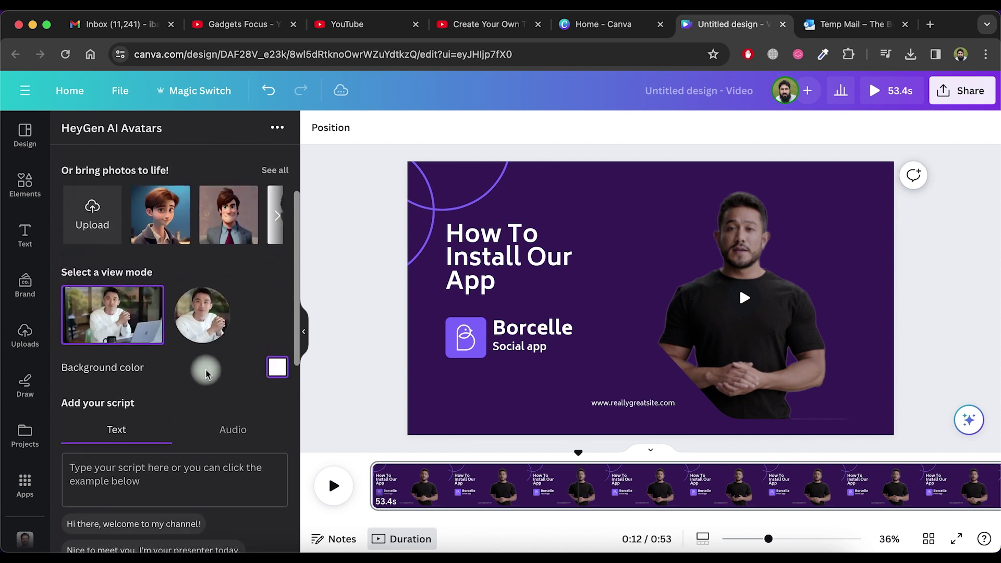
pyautogui.scroll(-3, 217, 380)
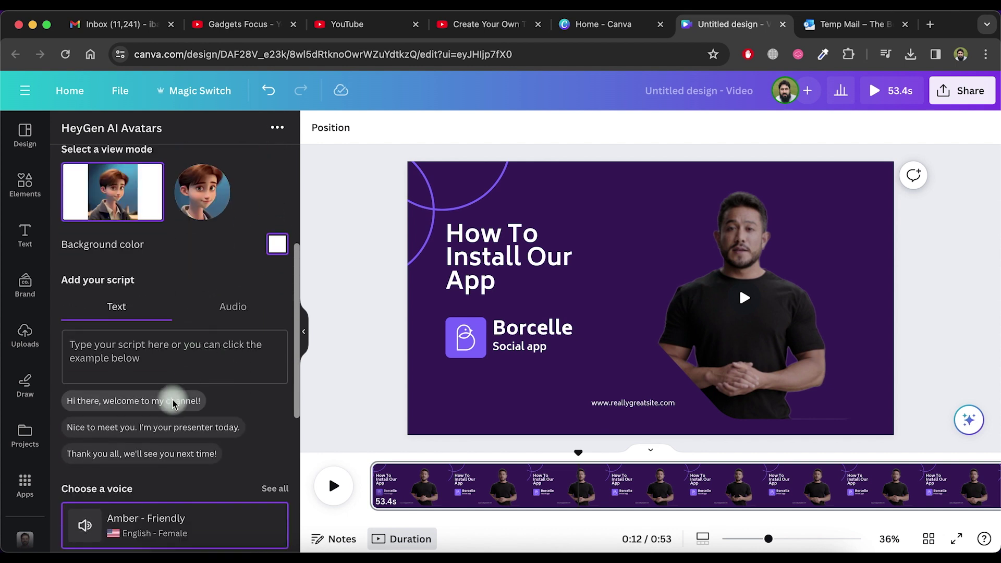
# Generate the cartoon-avatar video from the example greeting script in the Tony - Professional voice
pyautogui.click(153, 427)
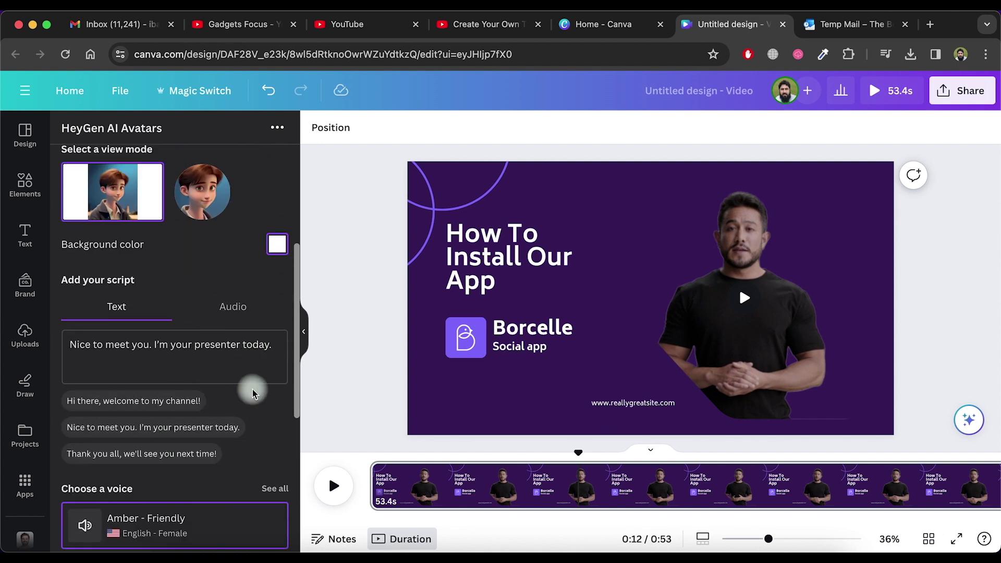
pyautogui.scroll(-2, 253, 392)
pyautogui.scroll(-3, 225, 376)
pyautogui.click(175, 411)
pyautogui.scroll(-3, 180, 414)
pyautogui.click(196, 449)
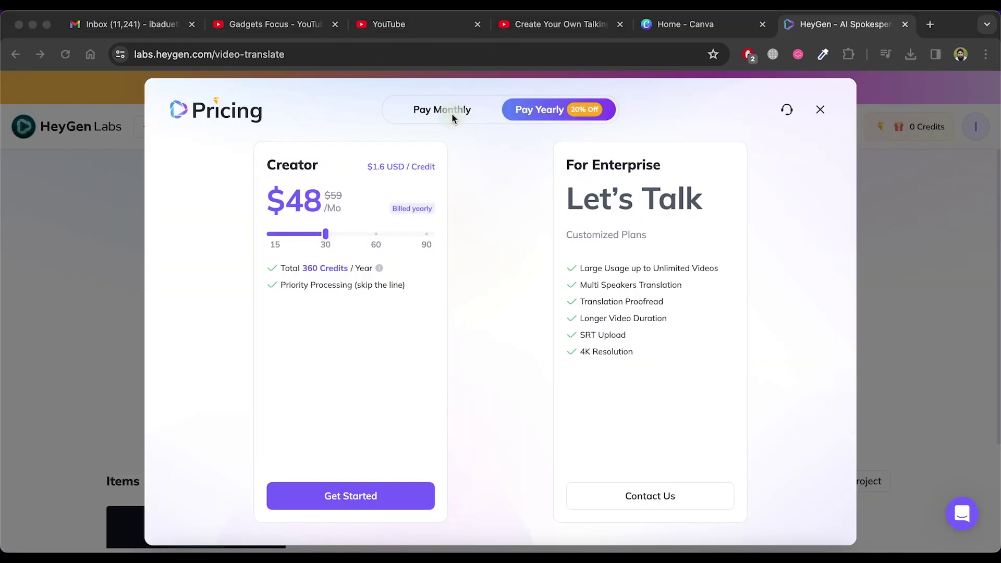
pyautogui.click(455, 118)
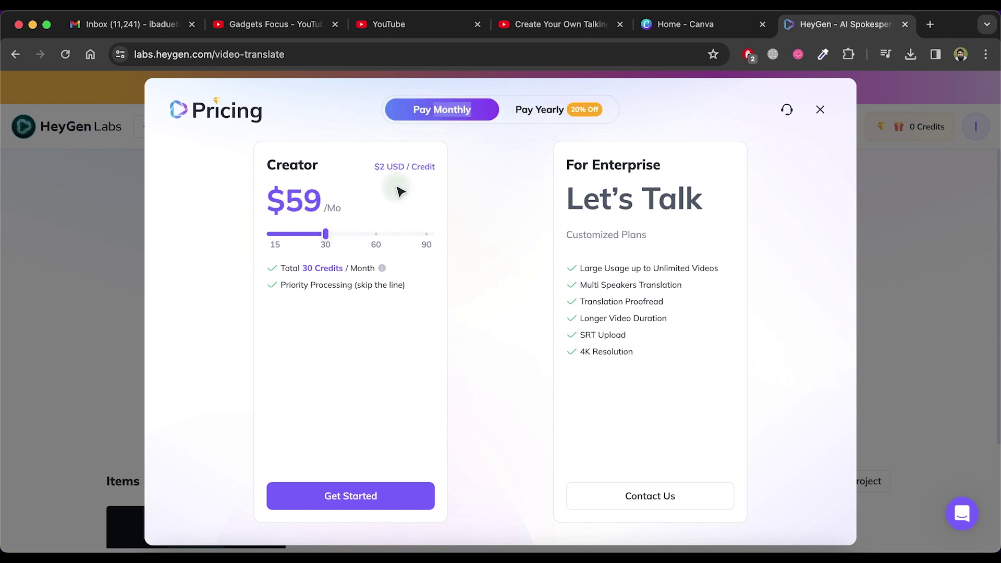
pyautogui.click(555, 116)
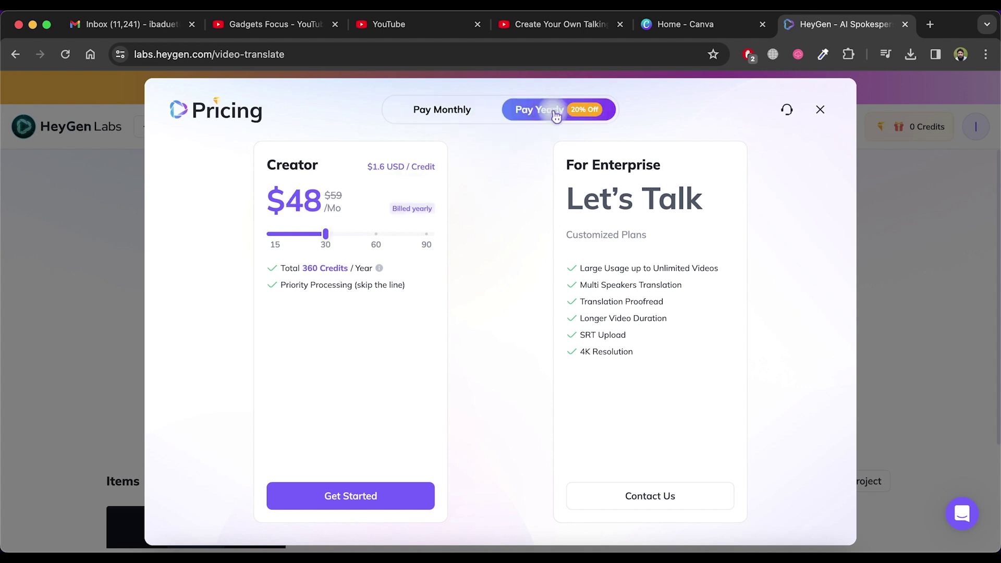